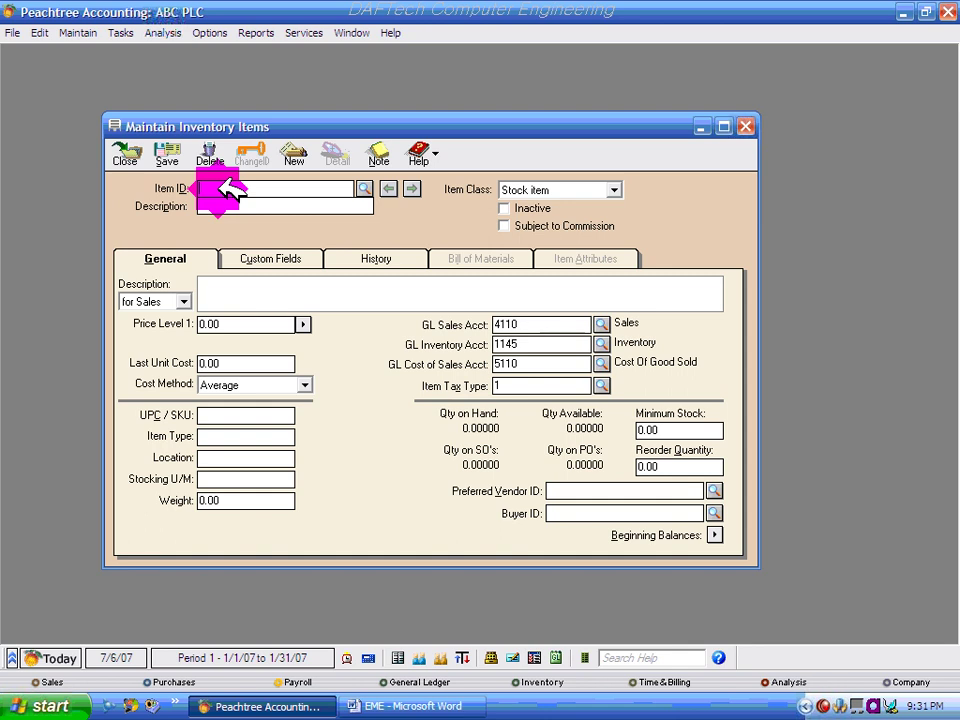
# - Enter item ID S1001 and description S for the new stock item, taken from the EME Word document's stock table
pyautogui.click(390, 705)
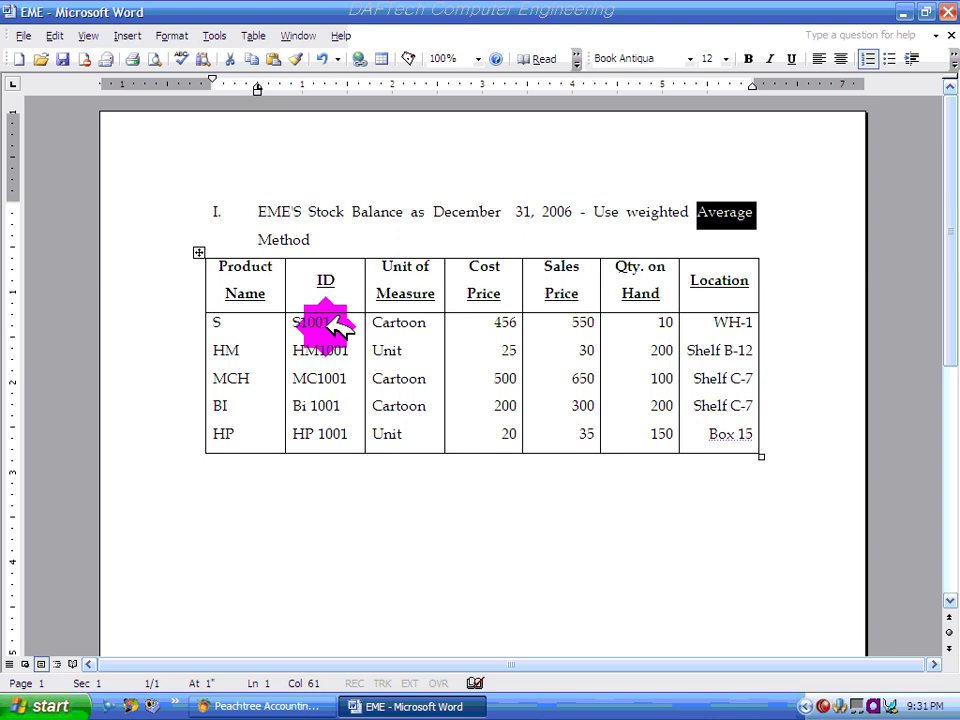
pyautogui.click(903, 12)
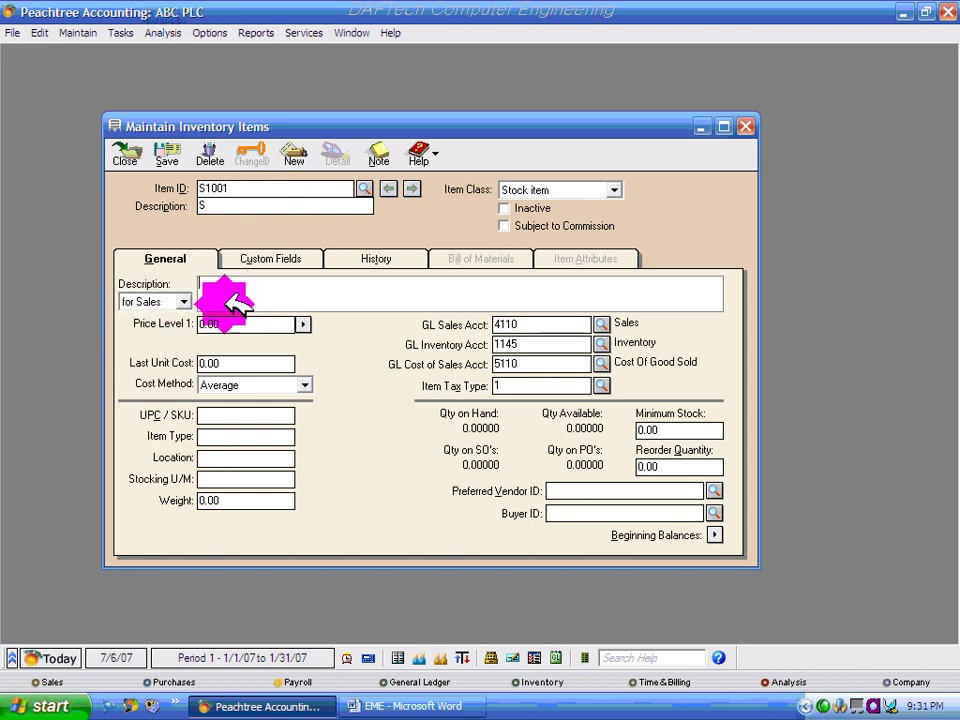
pyautogui.click(396, 298)
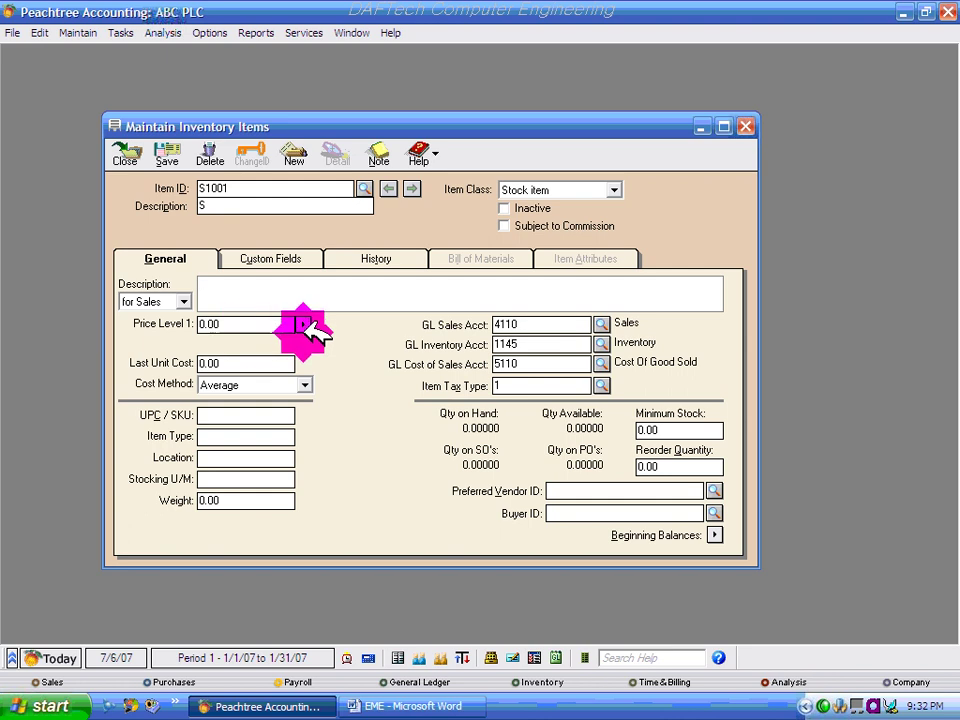
# - Open the item's multiple price levels and look over the price entries for Price Levels 1 to 3
pyautogui.click(302, 325)
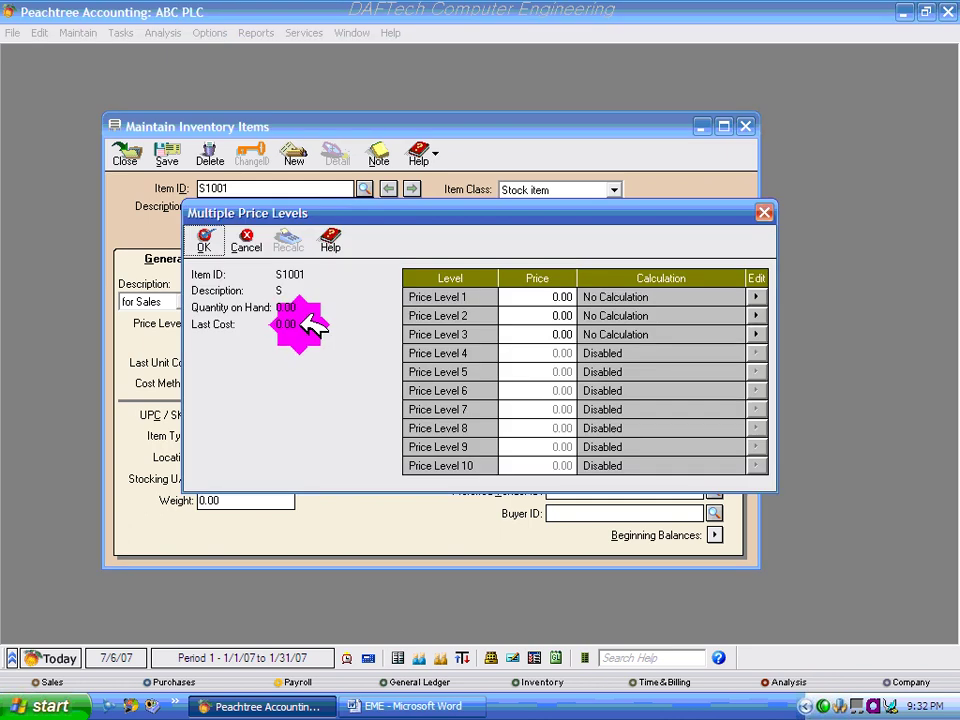
pyautogui.click(560, 297)
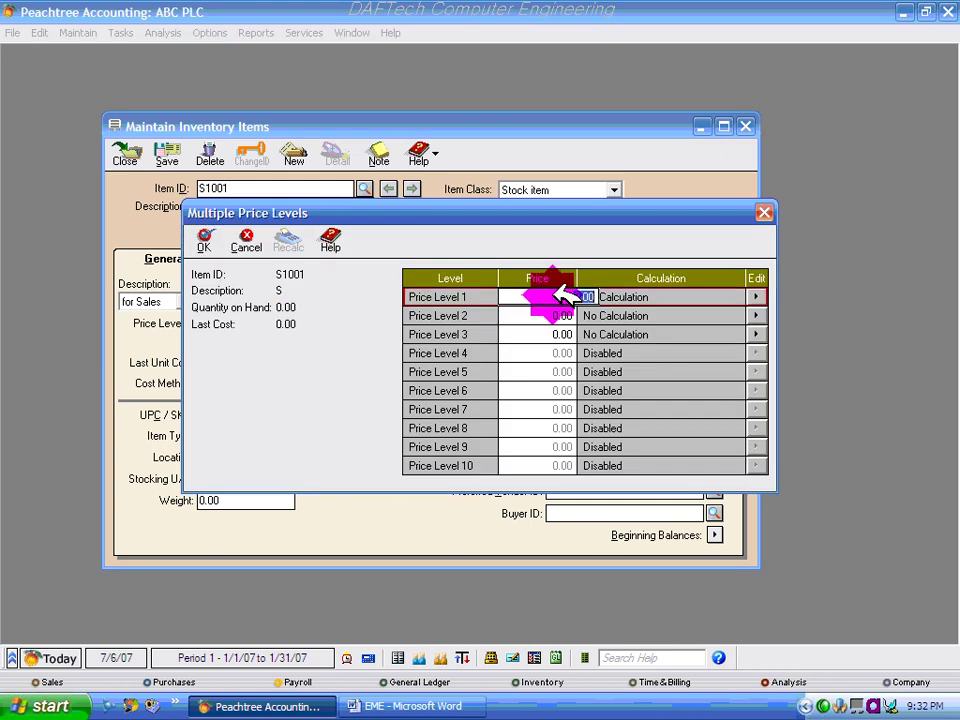
pyautogui.click(561, 316)
pyautogui.click(565, 335)
pyautogui.click(556, 300)
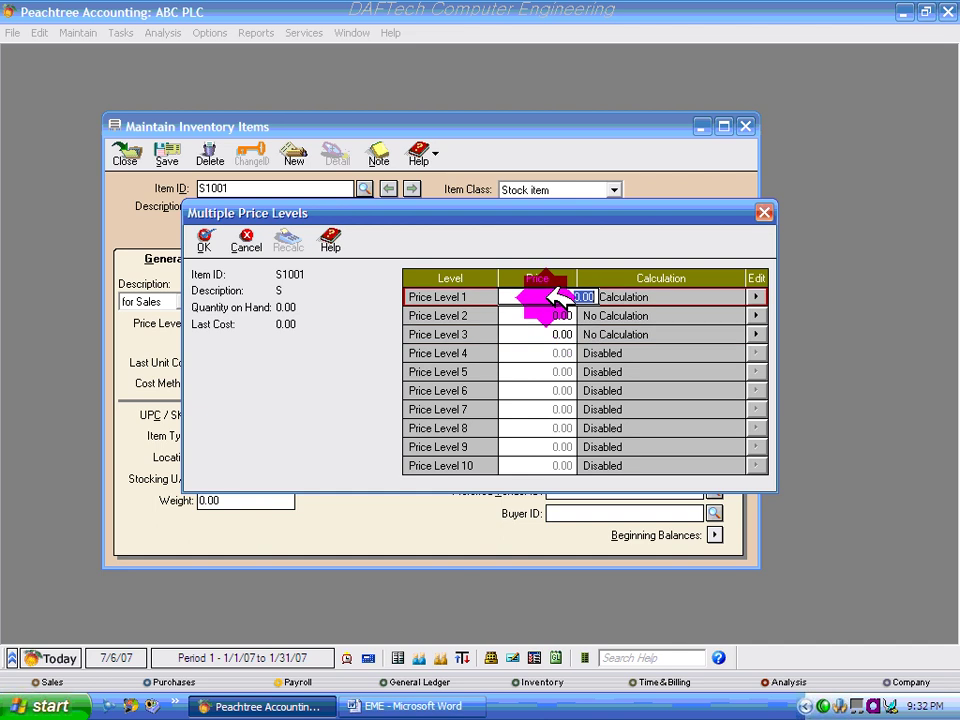
pyautogui.click(557, 317)
pyautogui.click(555, 331)
pyautogui.click(561, 317)
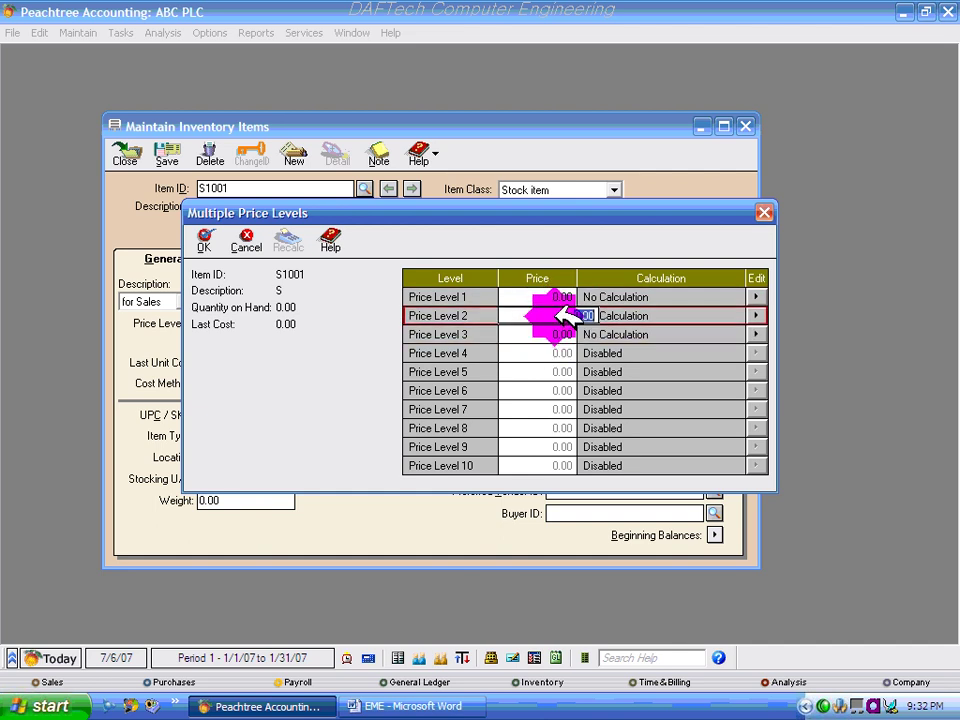
pyautogui.click(556, 297)
# - Look up product S's sales price in the EME Word document and set Price Level 1 to 550
pyautogui.click(452, 705)
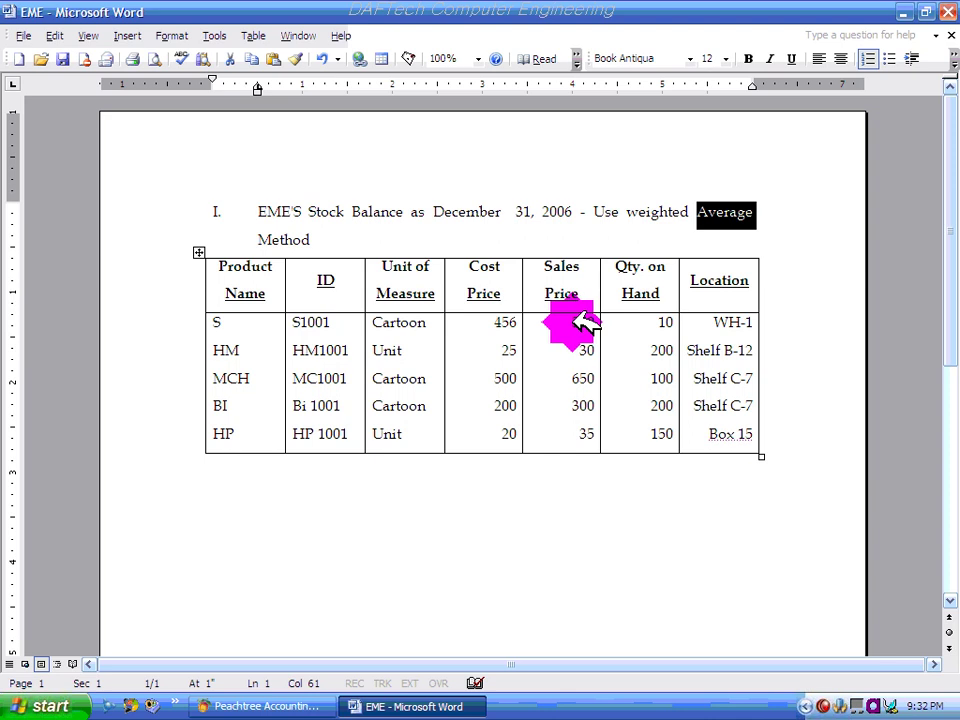
pyautogui.click(262, 705)
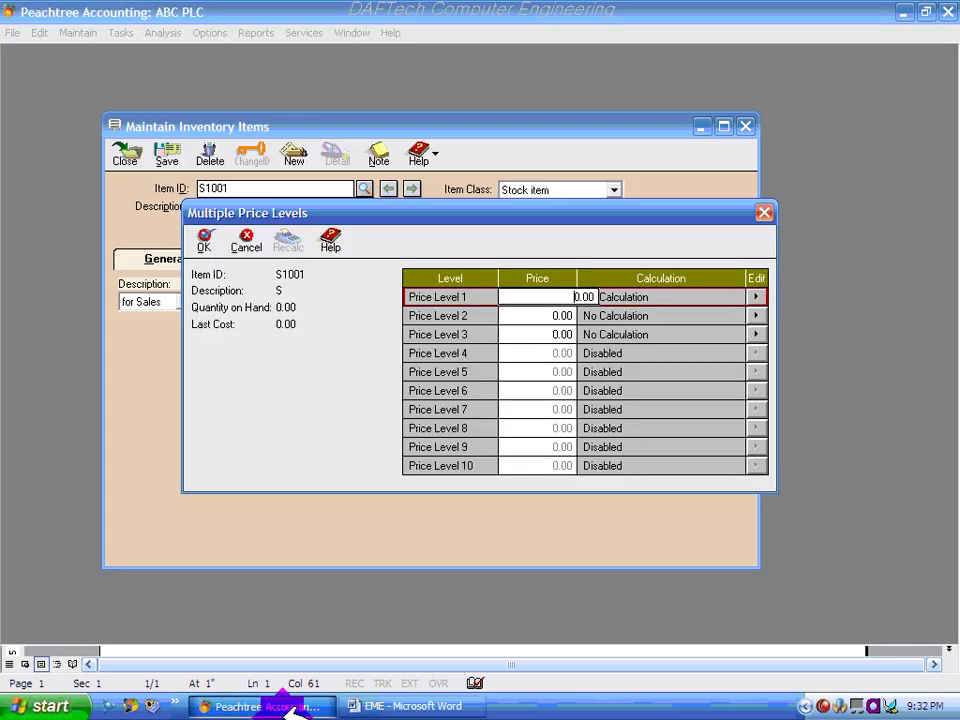
pyautogui.click(590, 297)
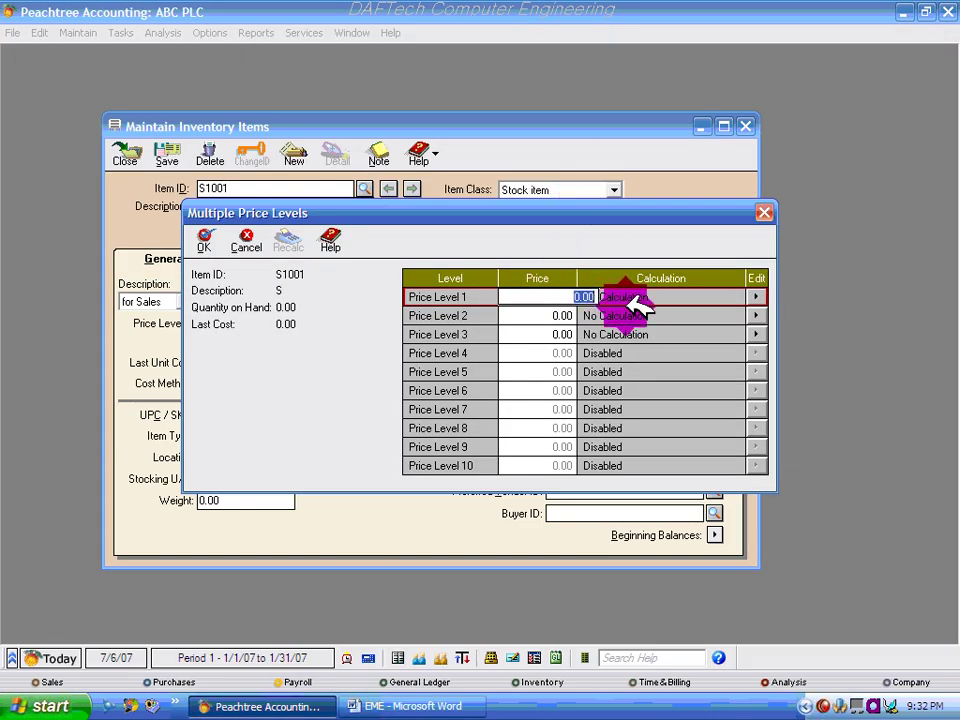
pyautogui.write('55')
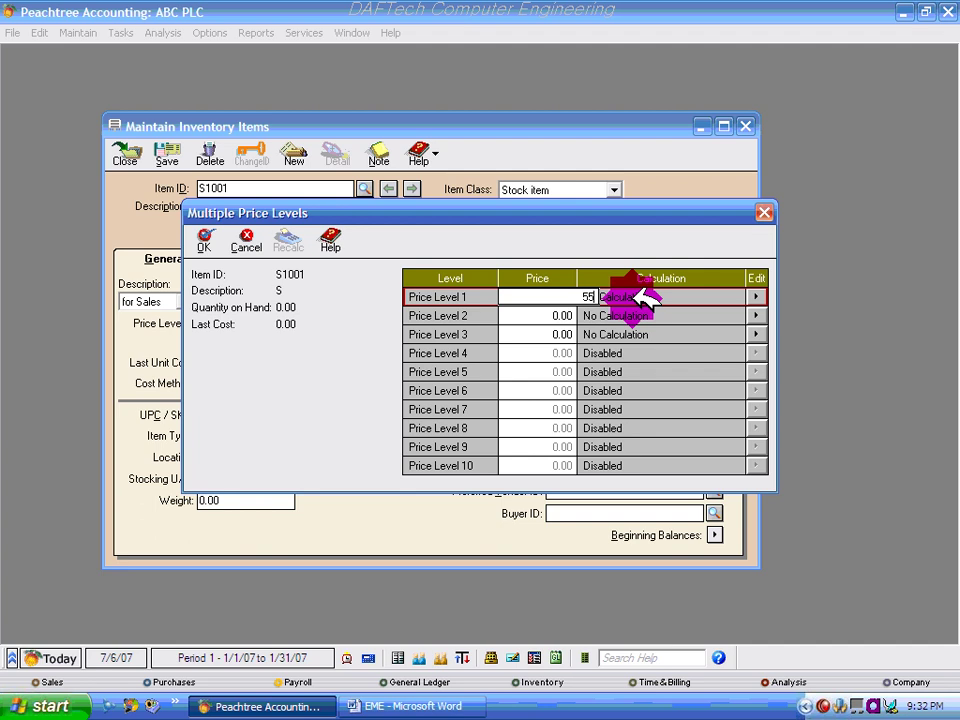
pyautogui.write('0')
# - Set Price Level 2 to 600 and Price Level 3 to 650
pyautogui.click(568, 317)
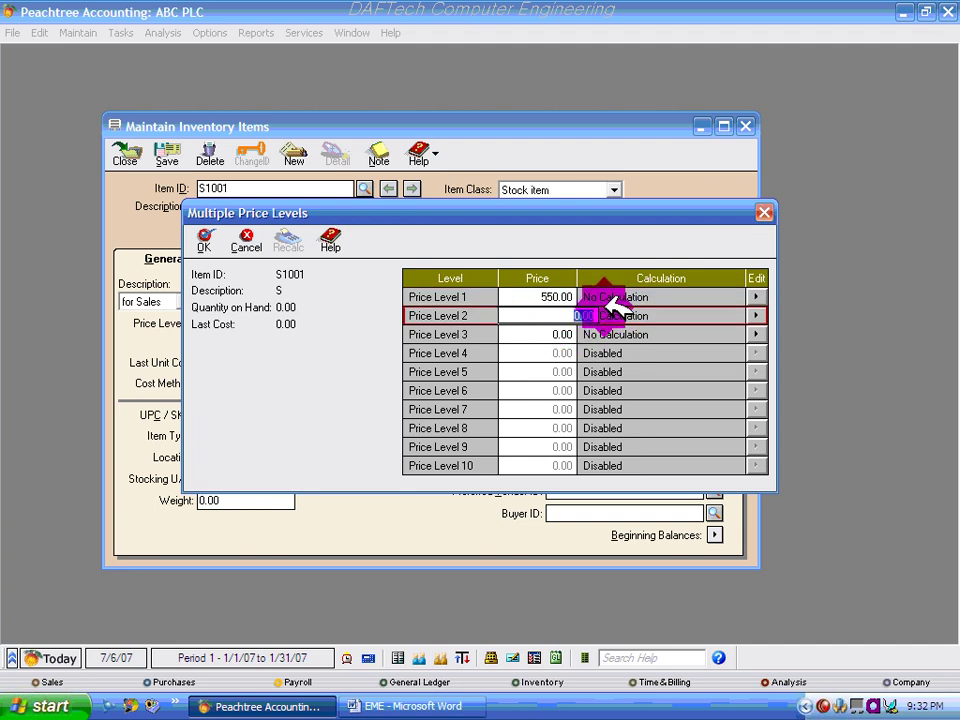
pyautogui.write('600')
pyautogui.click(562, 334)
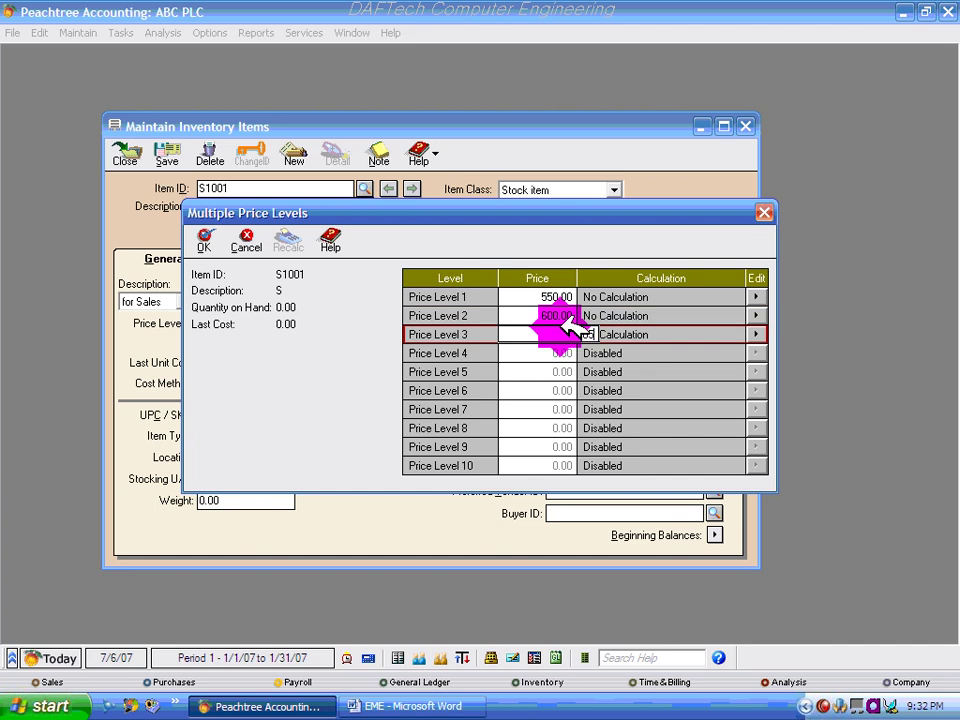
pyautogui.write('650')
pyautogui.click(561, 352)
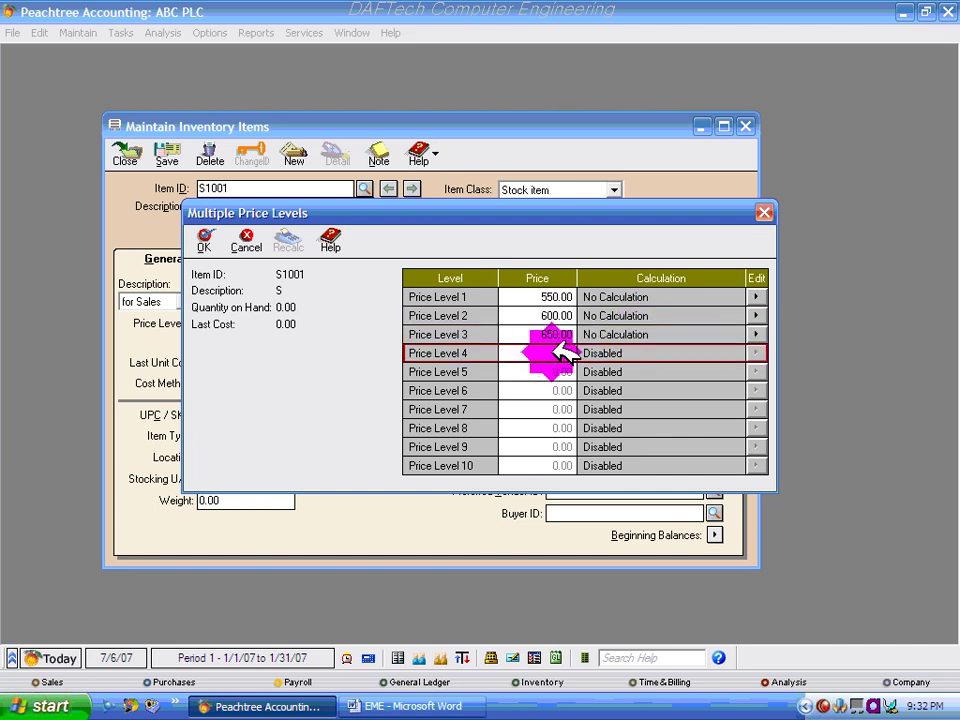
# - Clear the prices of Price Levels 2 and 3 and accept the item's price levels
pyautogui.click(575, 317)
pyautogui.click(523, 298)
pyautogui.click(546, 314)
pyautogui.click(553, 332)
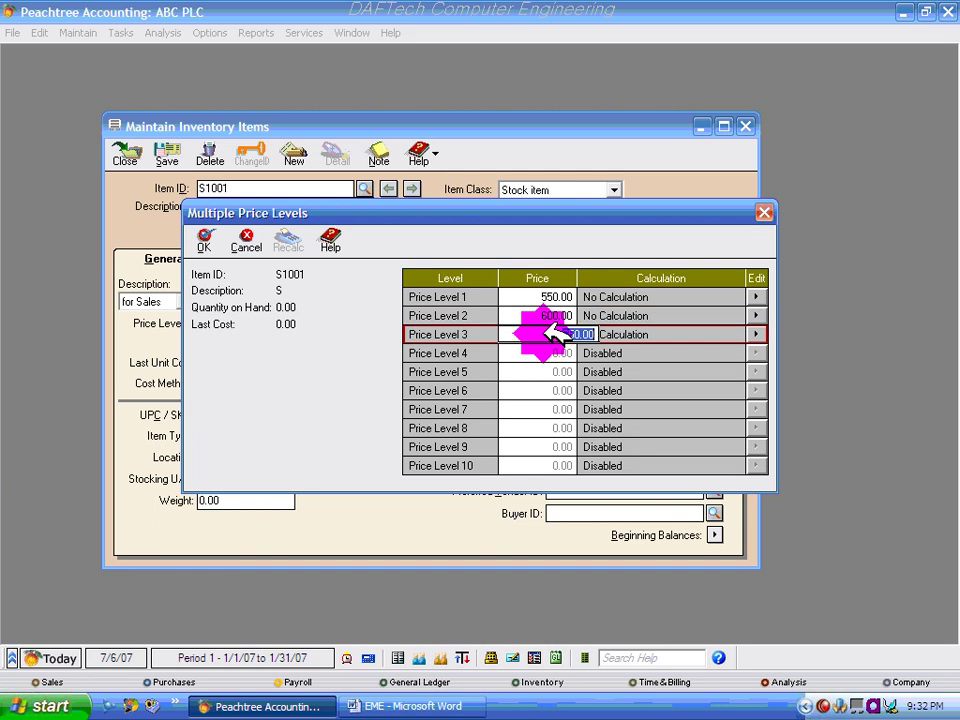
pyautogui.click(545, 314)
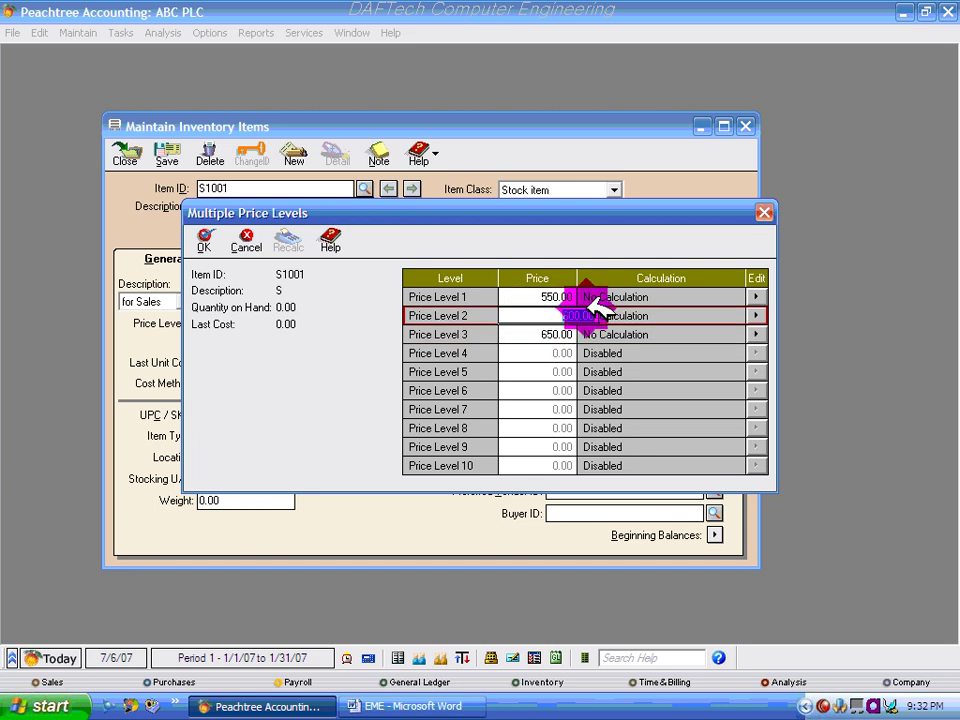
pyautogui.click(536, 332)
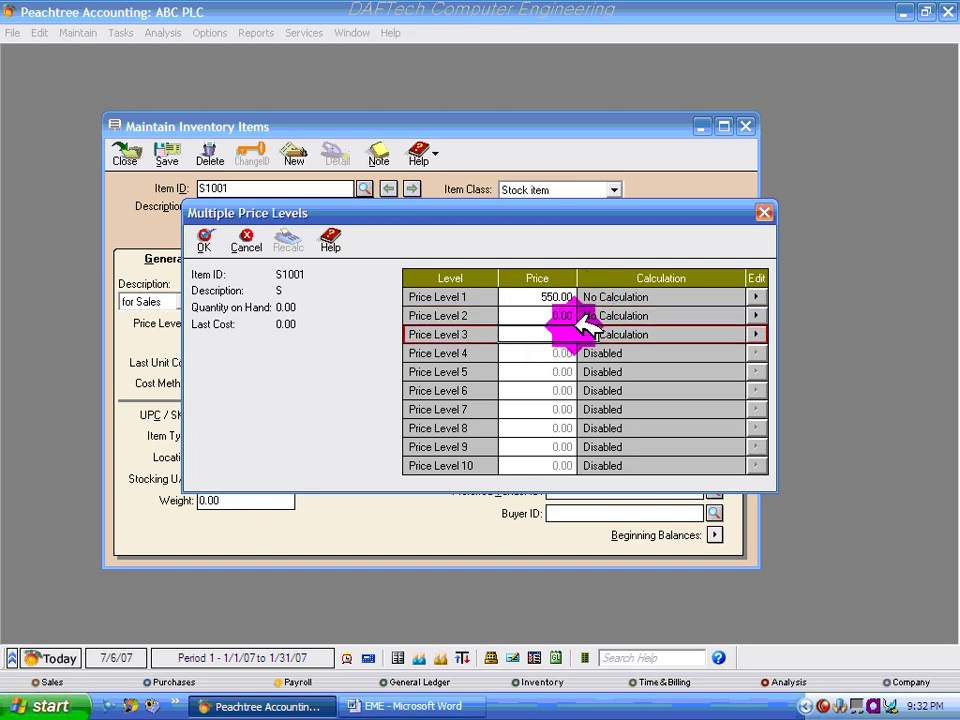
pyautogui.click(553, 297)
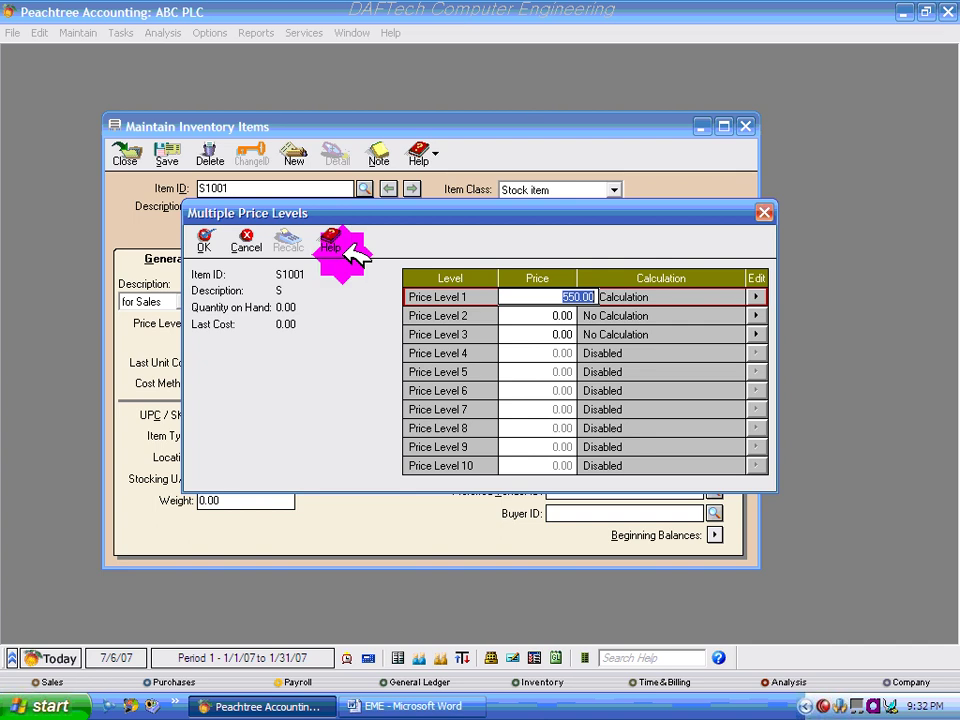
pyautogui.click(205, 240)
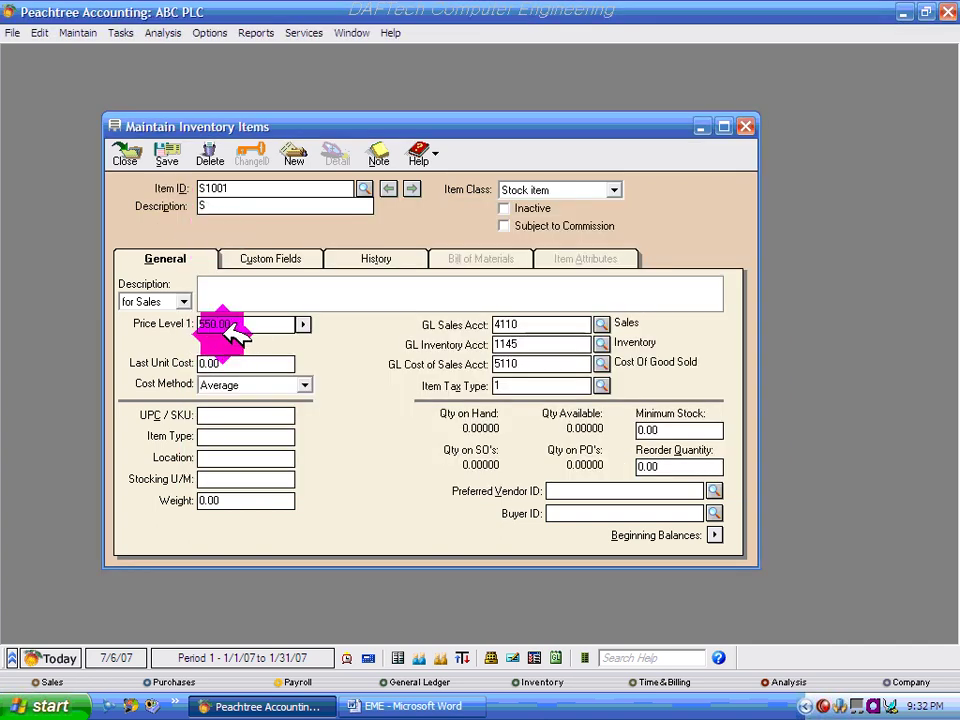
# - Reopen the item's price levels and base the Price Level 1 calculation on Current Price
pyautogui.click(263, 328)
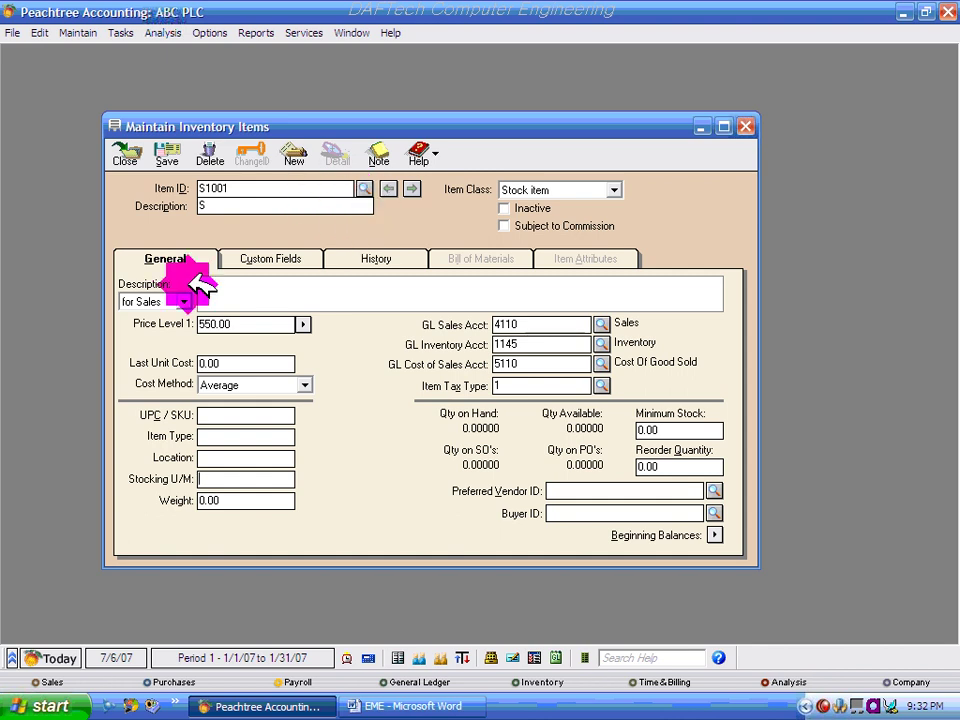
pyautogui.click(307, 322)
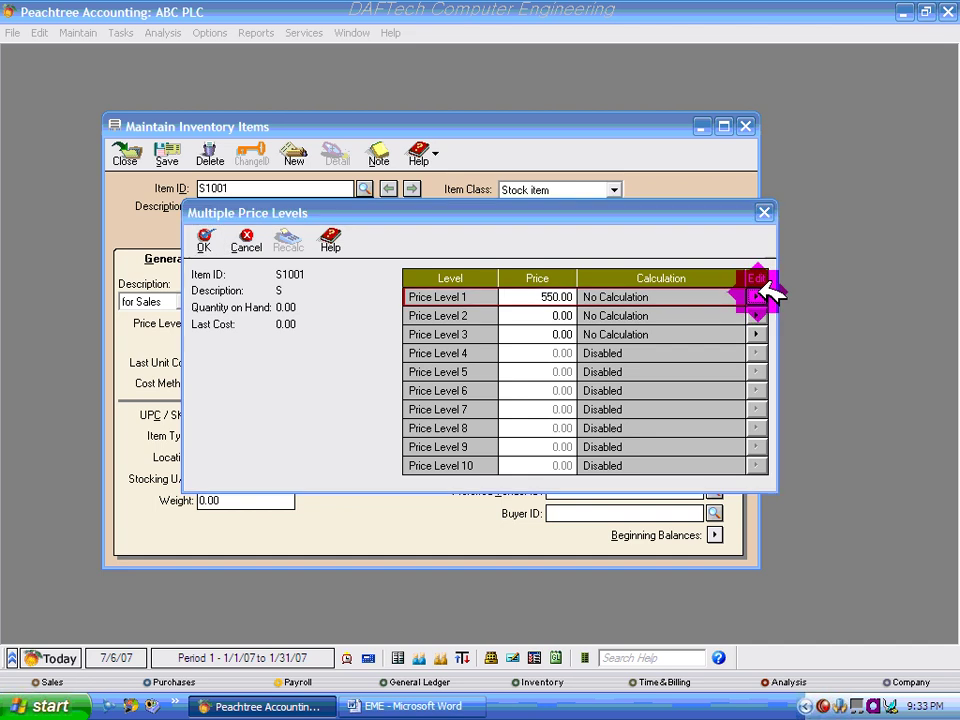
pyautogui.click(758, 294)
pyautogui.moveTo(490, 255); pyautogui.dragTo(481, 189)
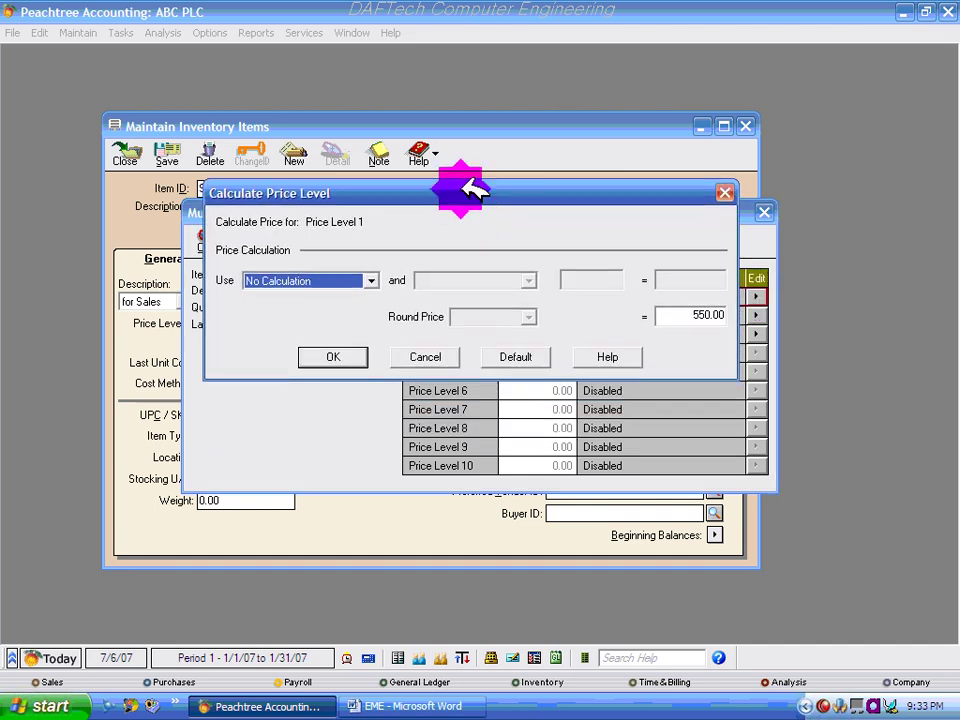
pyautogui.click(374, 280)
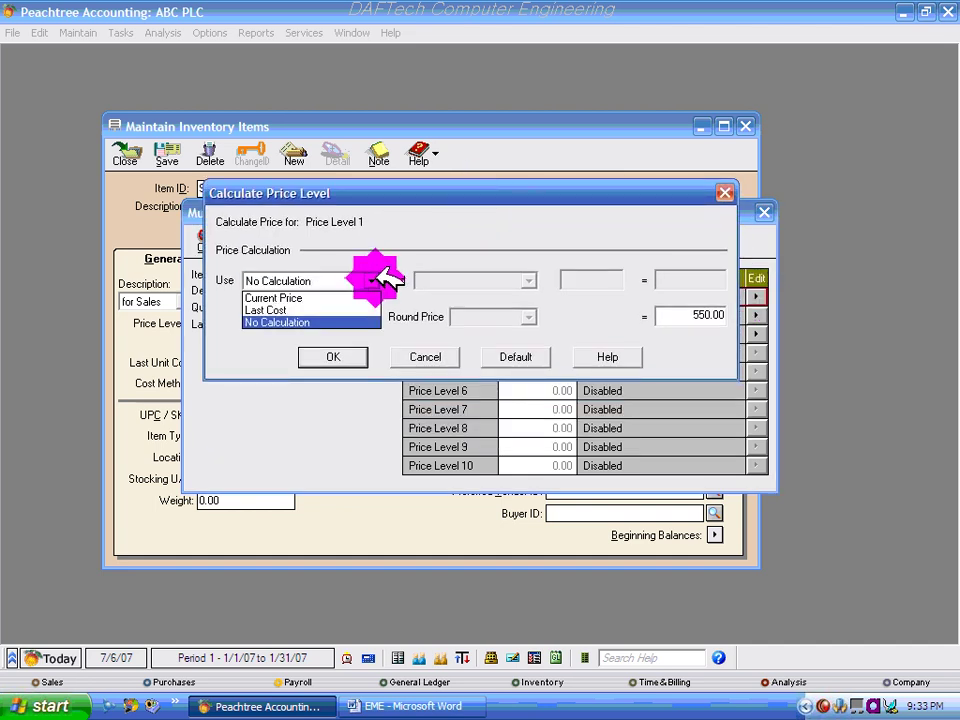
pyautogui.click(290, 298)
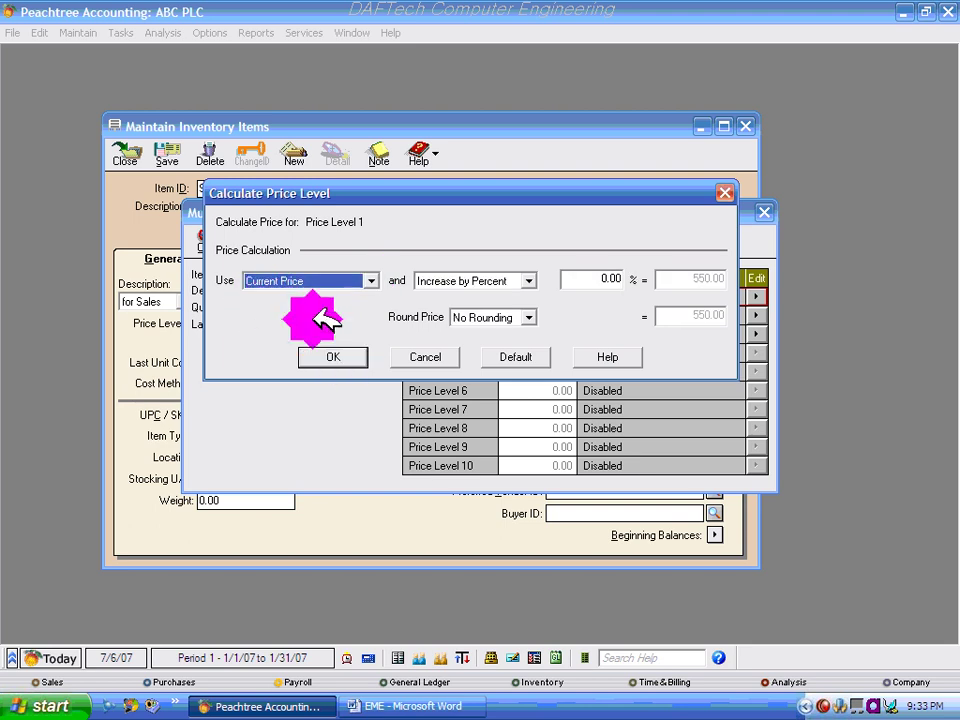
pyautogui.moveTo(384, 191); pyautogui.dragTo(328, 190)
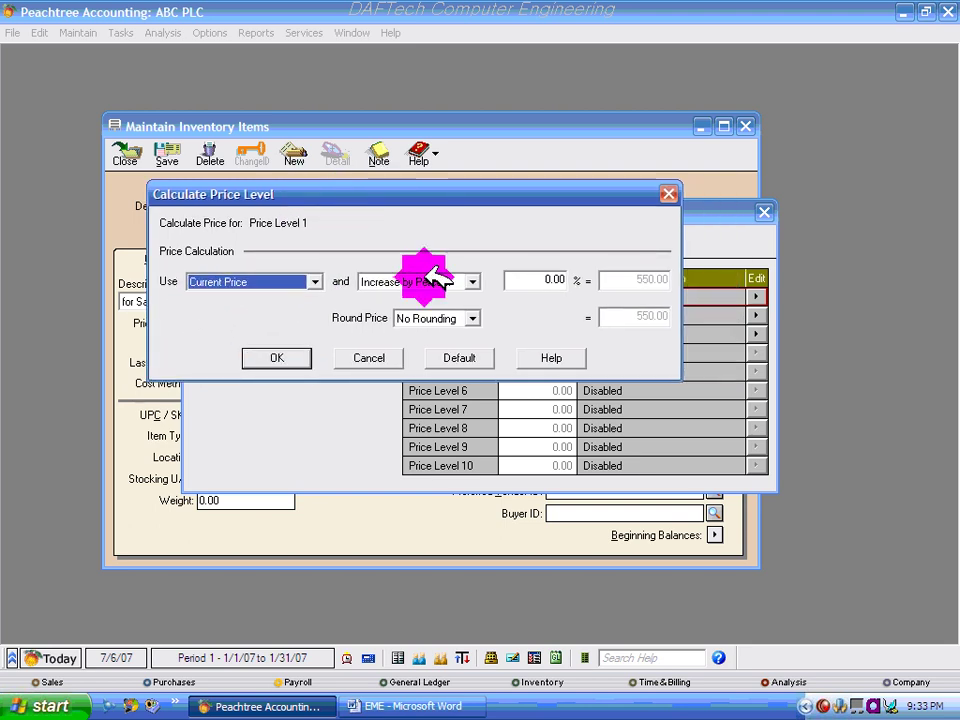
# - Set the Price Level 1 increase to 10 percent
pyautogui.doubleClick(575, 280)
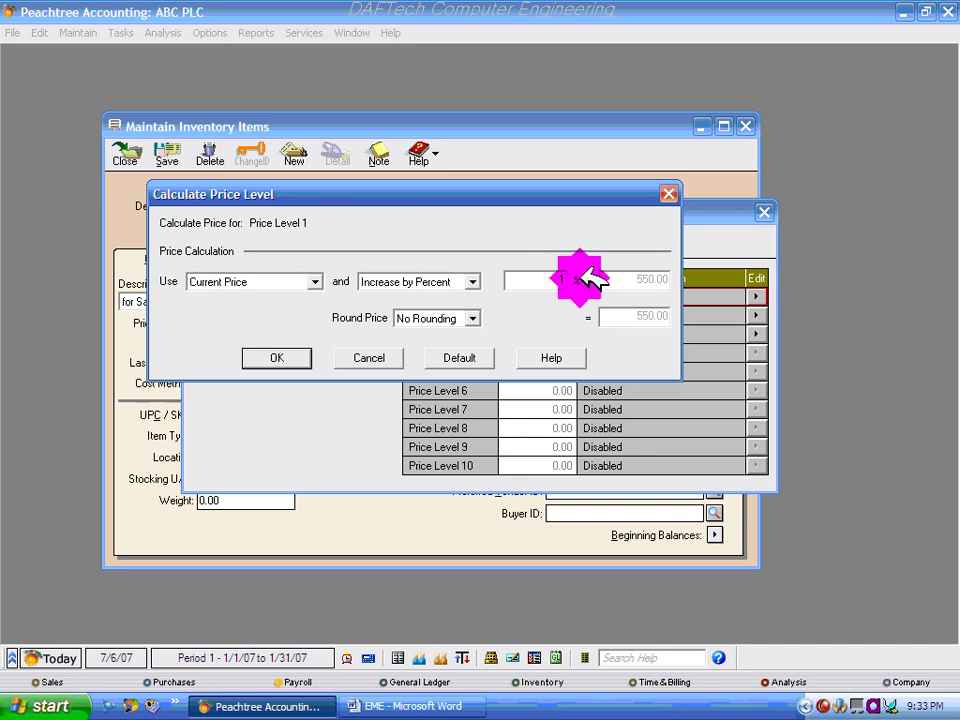
pyautogui.write('10')
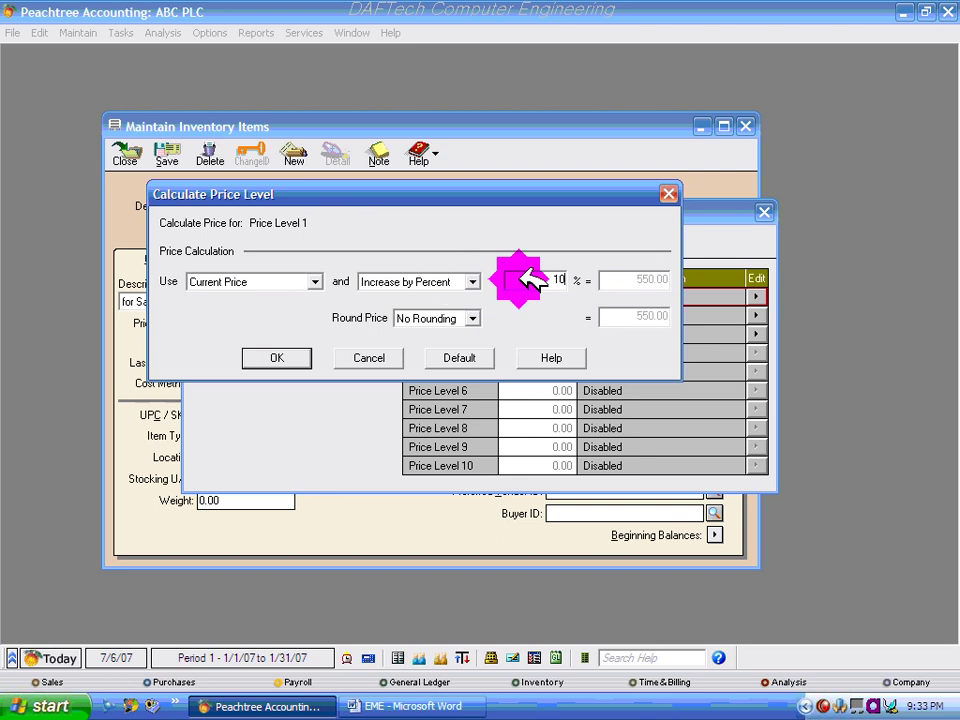
pyautogui.click(640, 318)
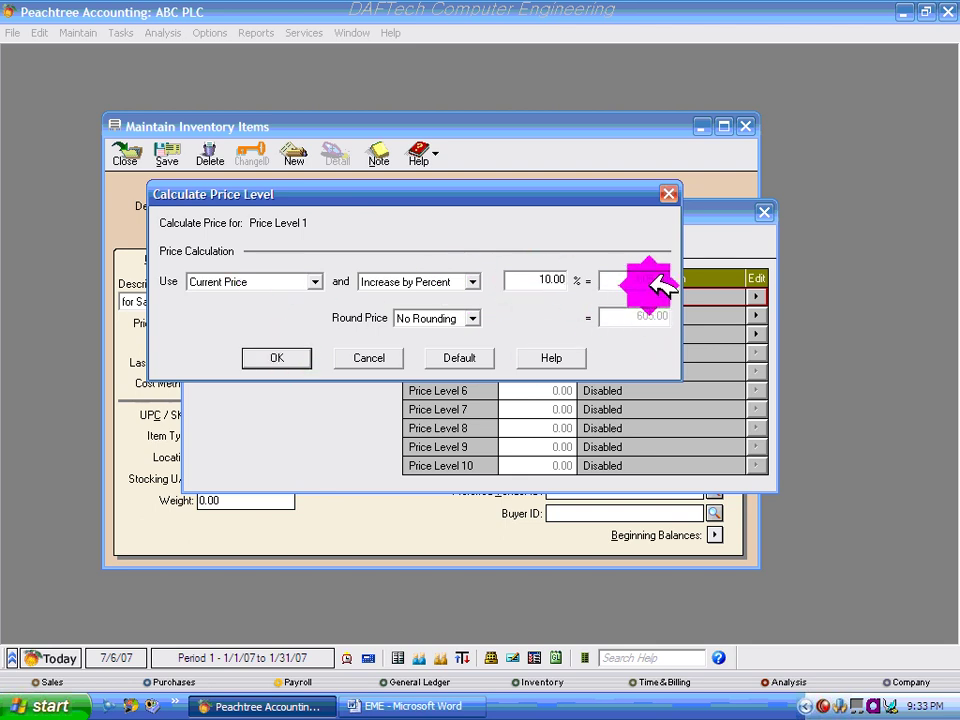
pyautogui.click(641, 277)
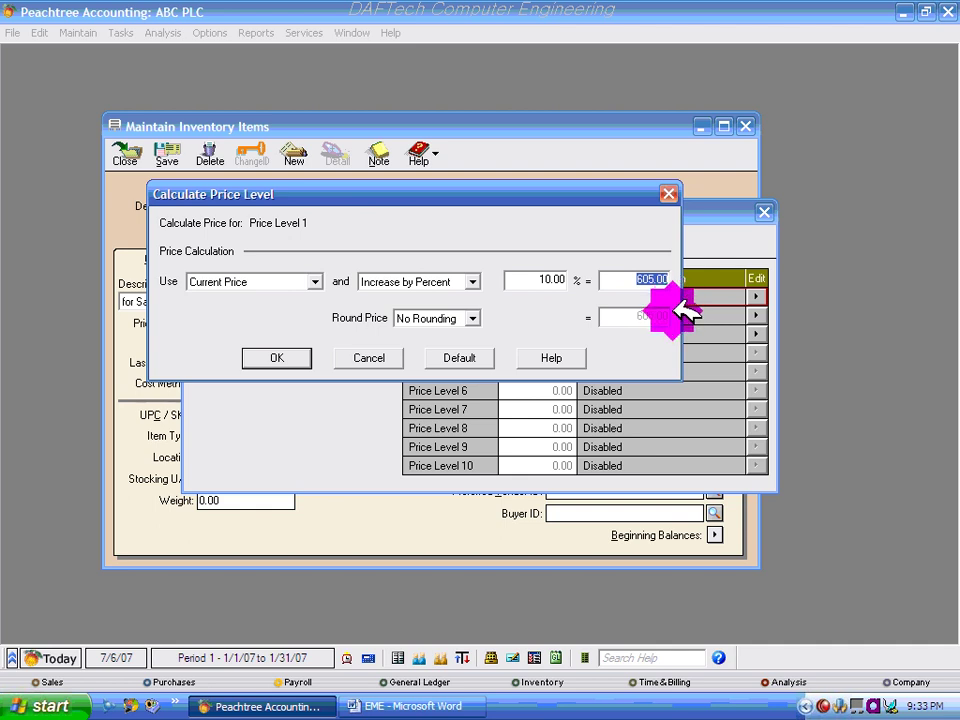
# - Change the Price Level 1 increase to 5 percent
pyautogui.click(560, 280)
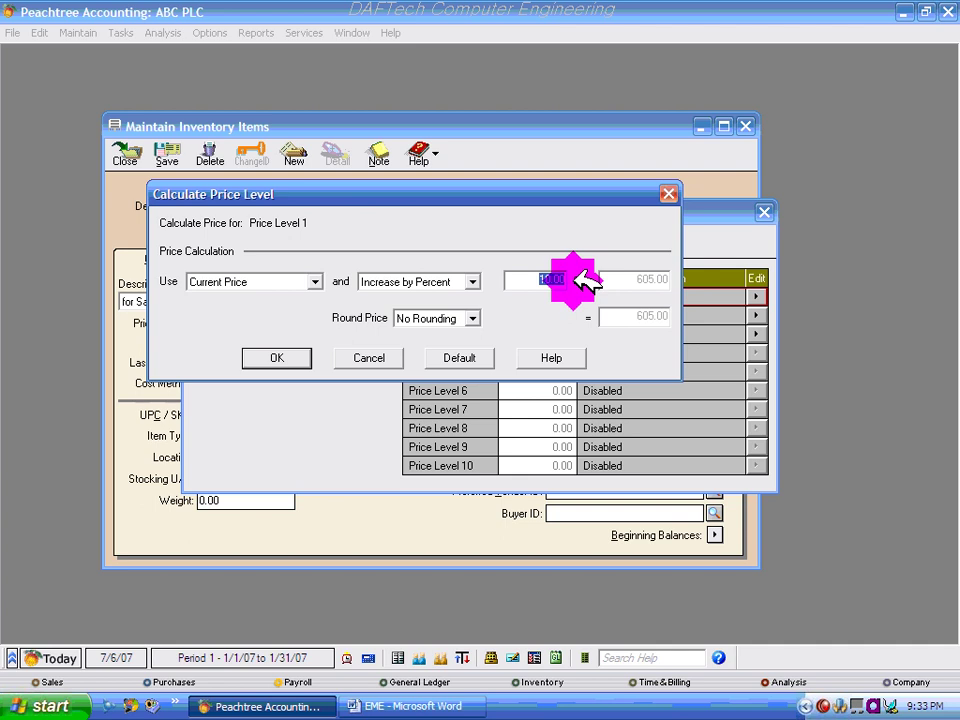
pyautogui.write('5')
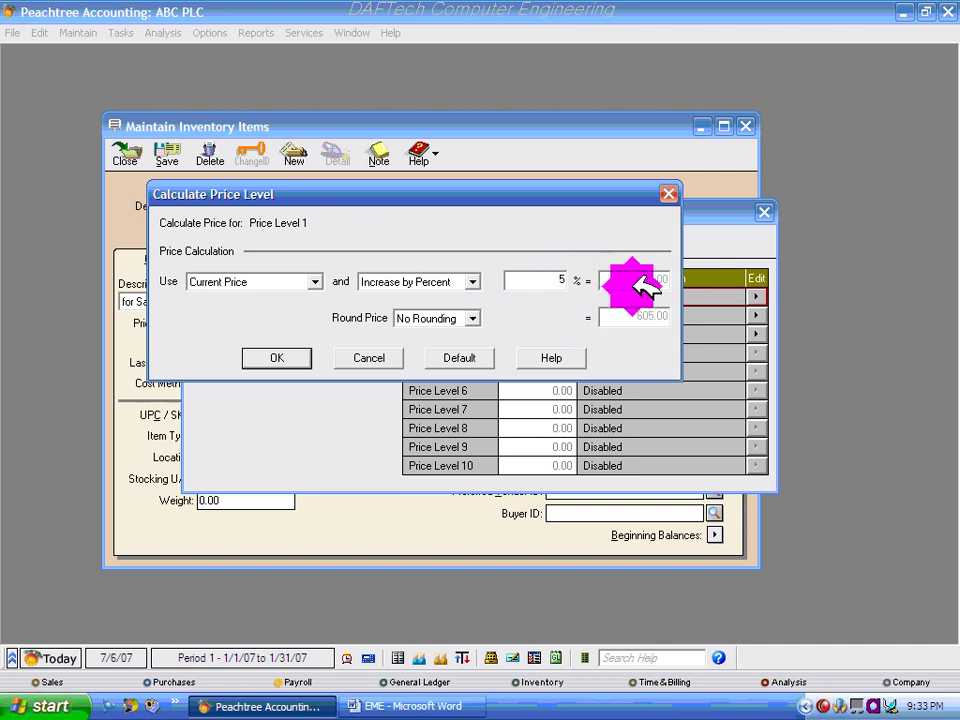
pyautogui.press('Tab')
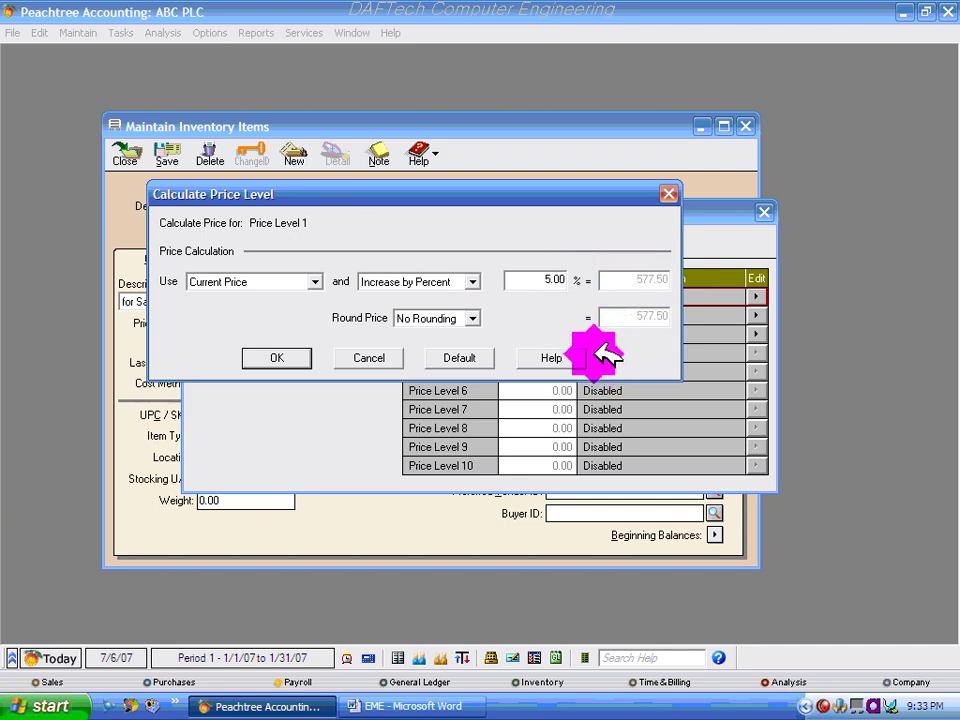
# - Switch the Price Level 1 adjustment to Increase by Amount
pyautogui.click(548, 280)
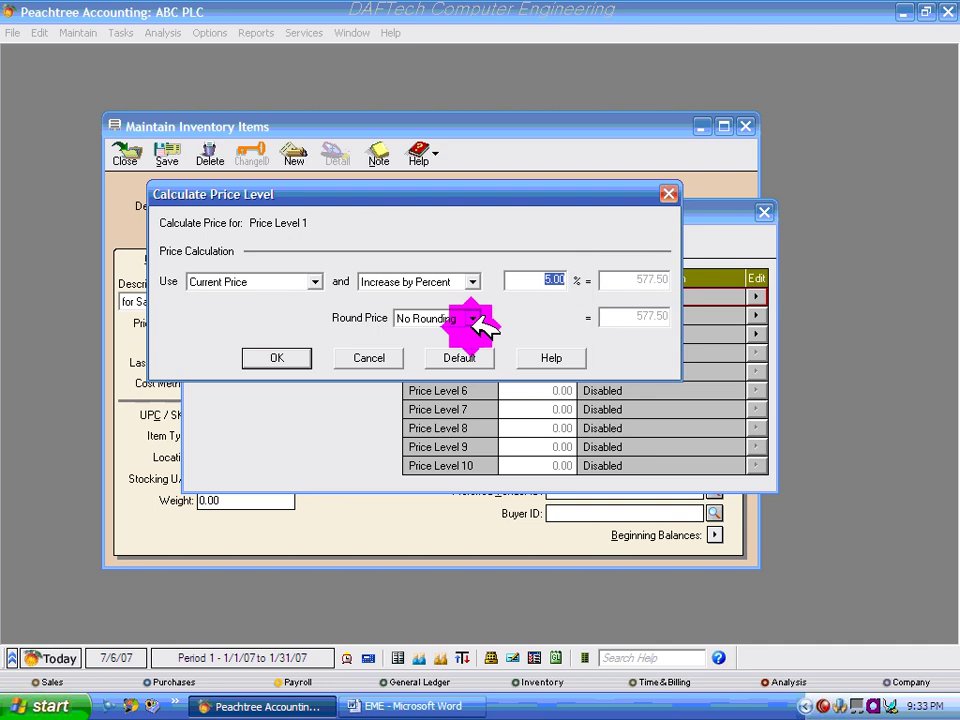
pyautogui.click(482, 279)
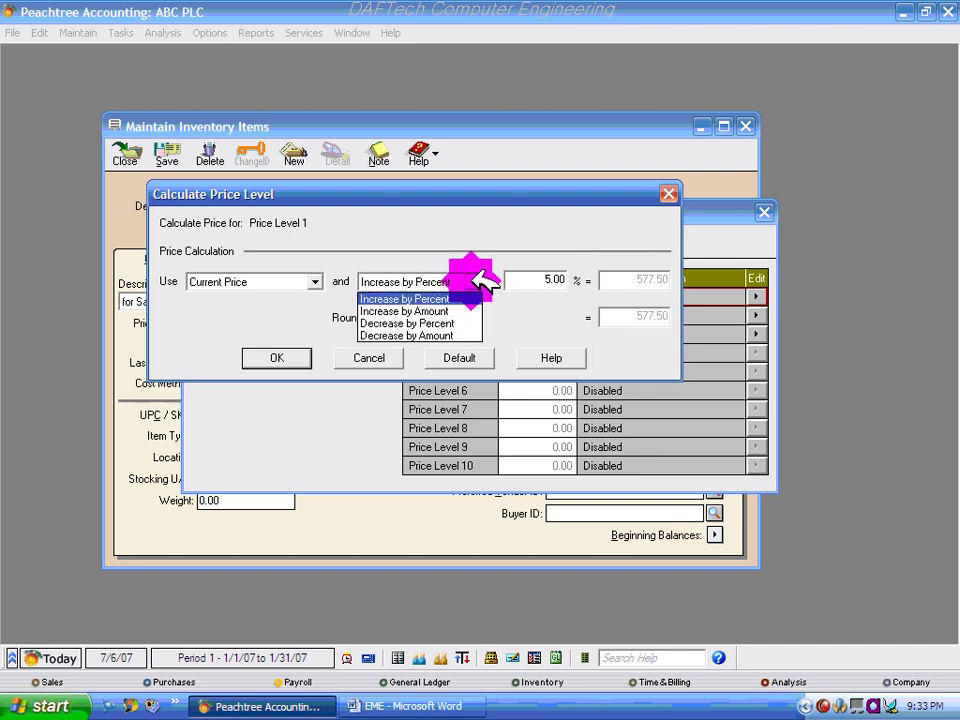
pyautogui.click(441, 306)
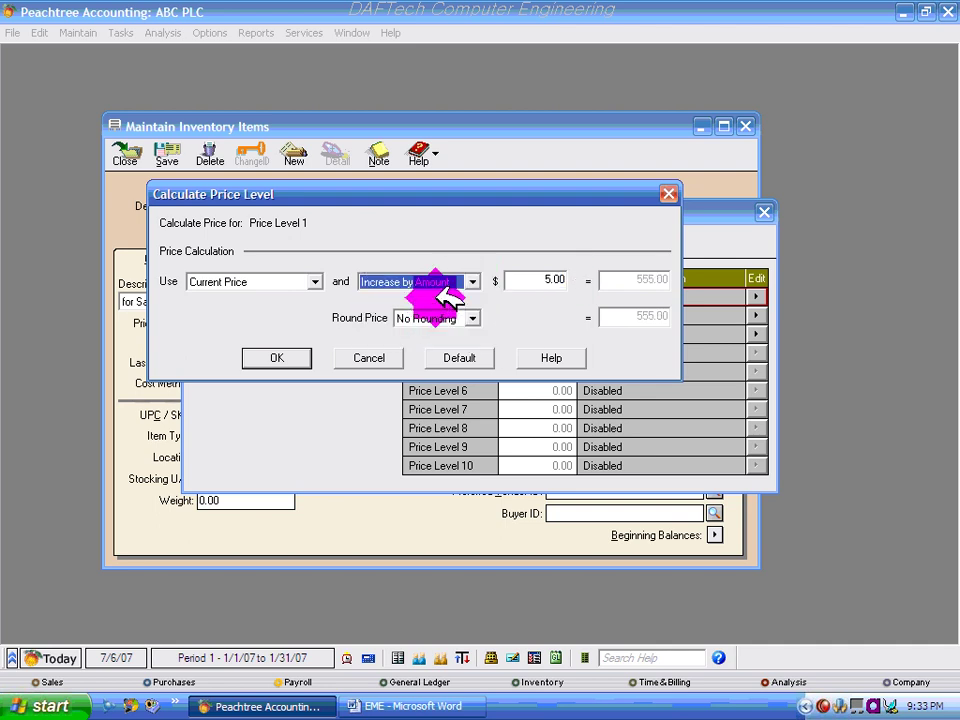
# - Set the Price Level 1 increase amount to 10
pyautogui.click(550, 279)
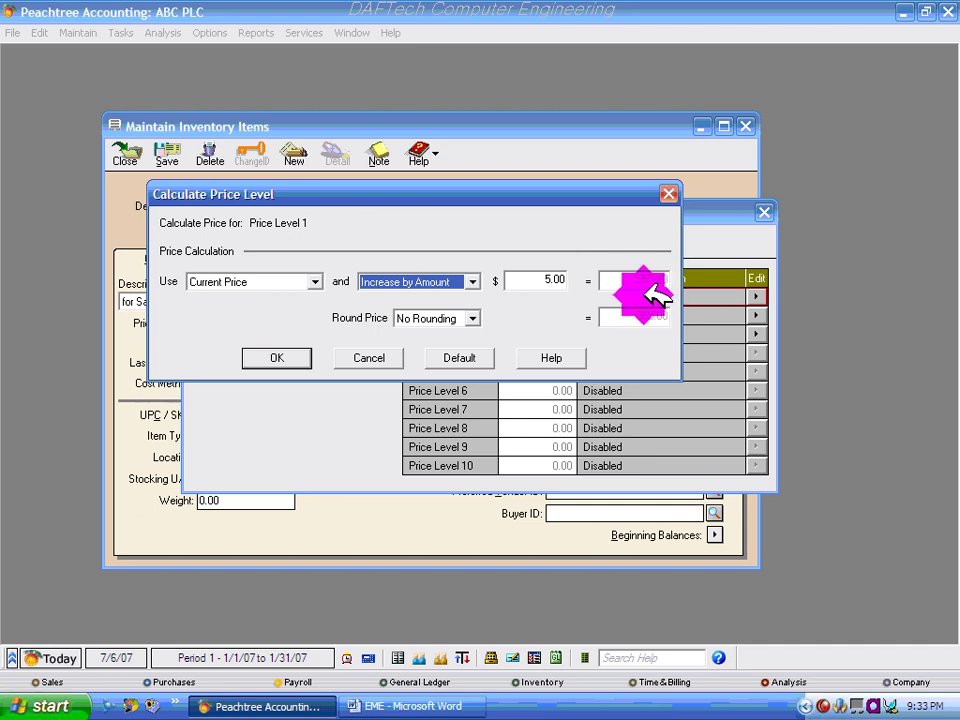
pyautogui.doubleClick(561, 279)
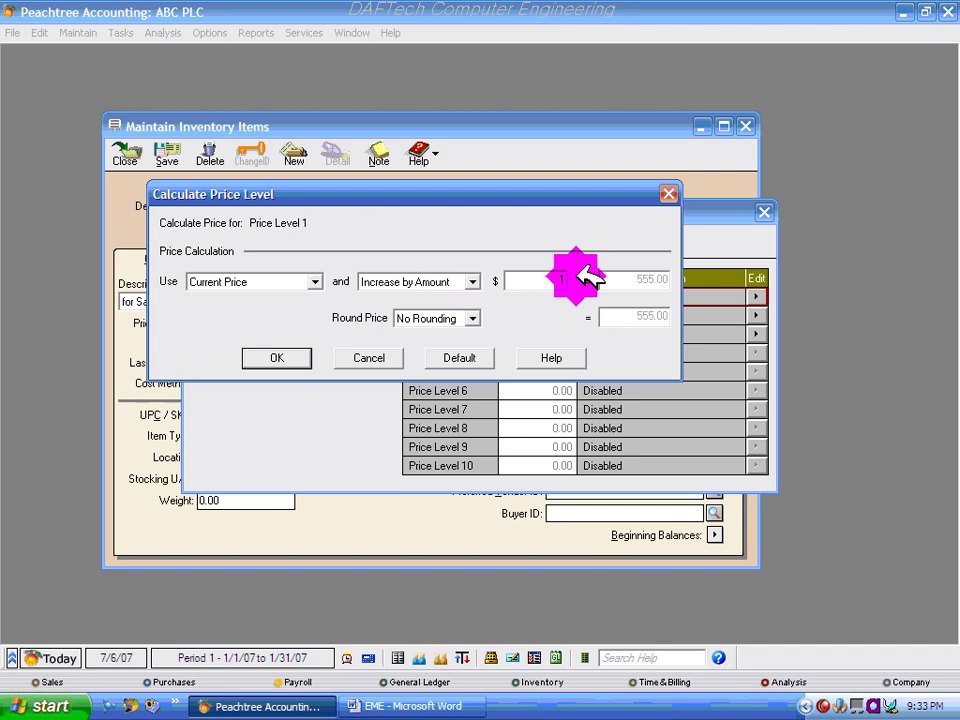
pyautogui.write('10')
pyautogui.press('Tab')
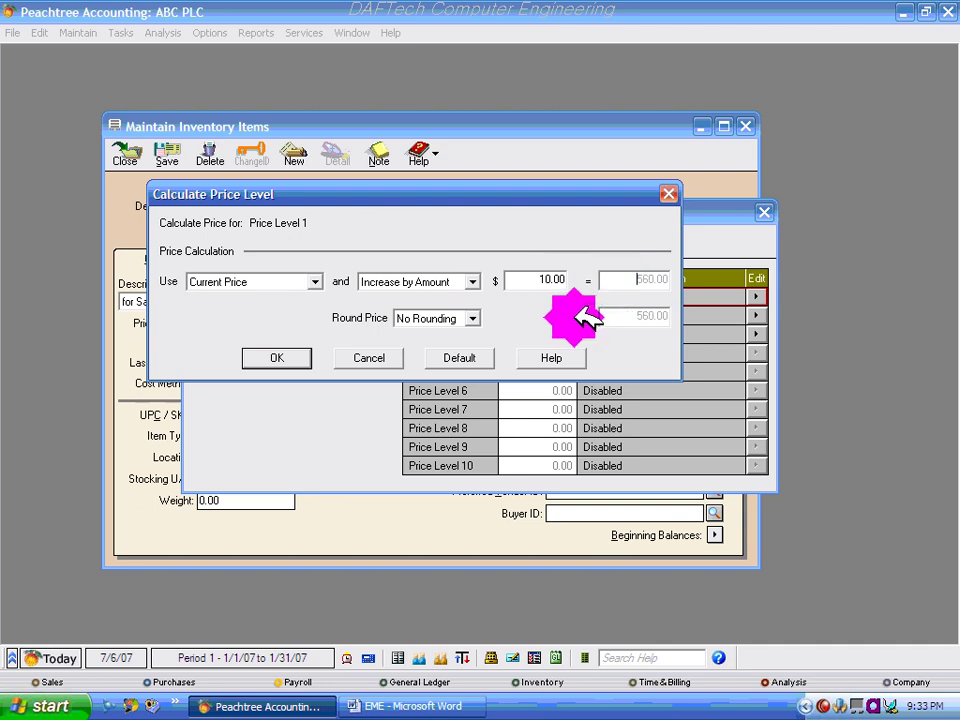
# - Switch the Price Level 1 adjustment to Decrease by Percent, followed by Decrease by Amount
pyautogui.click(473, 281)
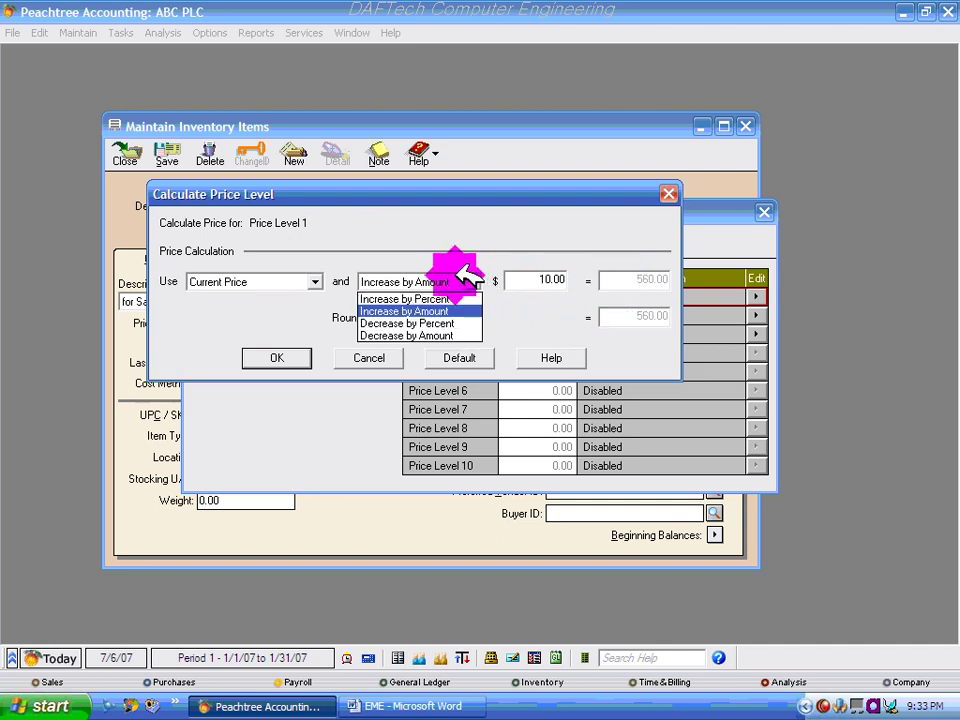
pyautogui.click(437, 323)
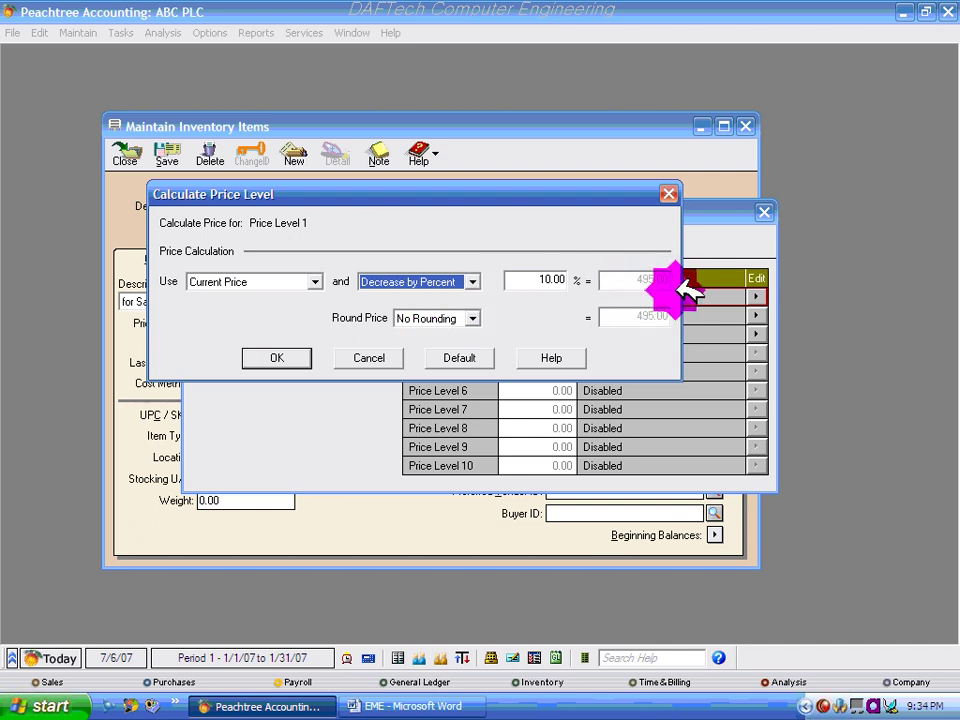
pyautogui.click(474, 281)
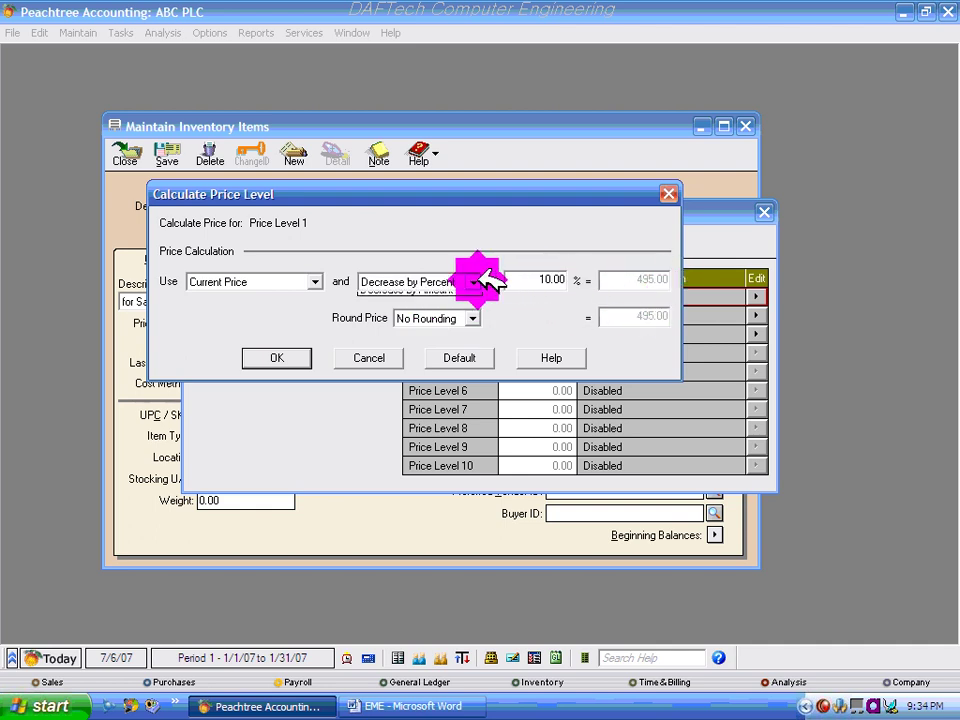
pyautogui.click(436, 325)
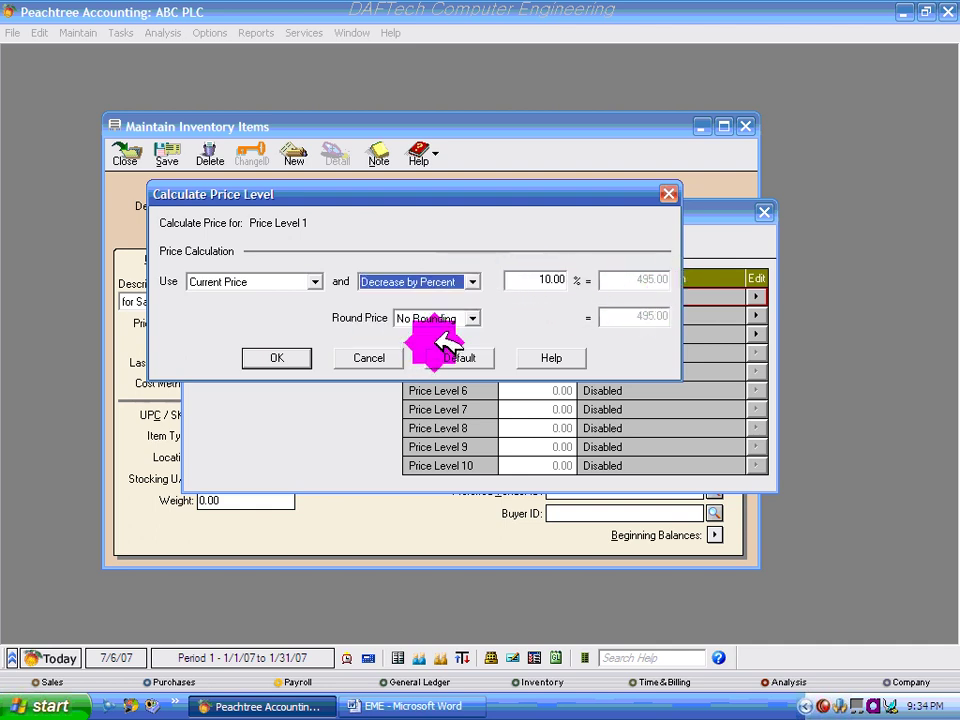
pyautogui.click(474, 281)
pyautogui.click(420, 336)
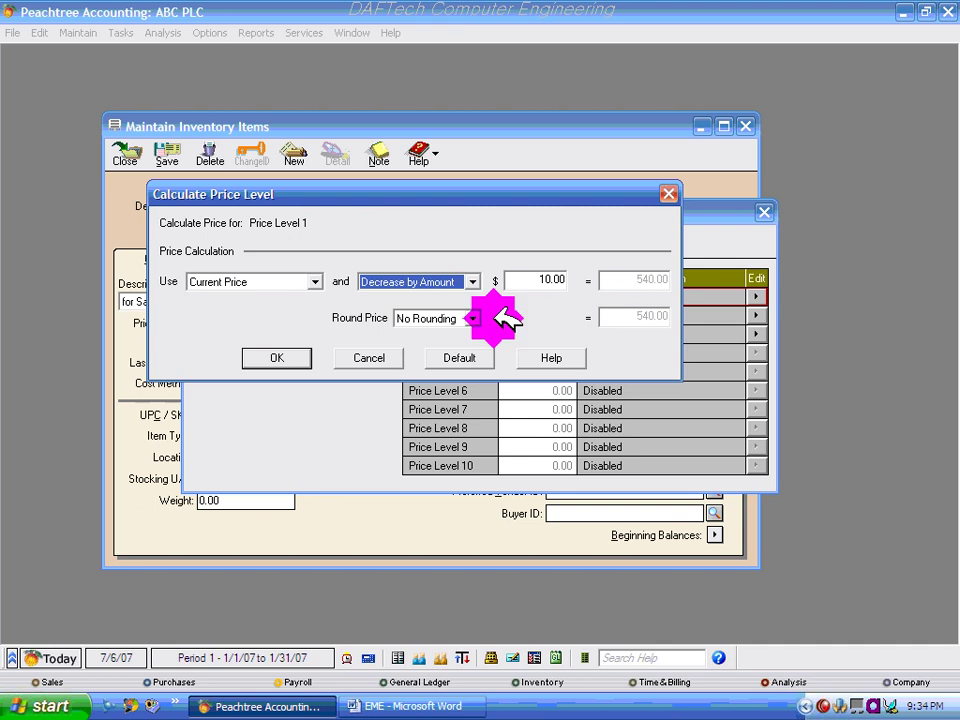
# - Try No Calculation as the basis for Price Level 1, discard the calculation and close the item's price levels
pyautogui.click(476, 281)
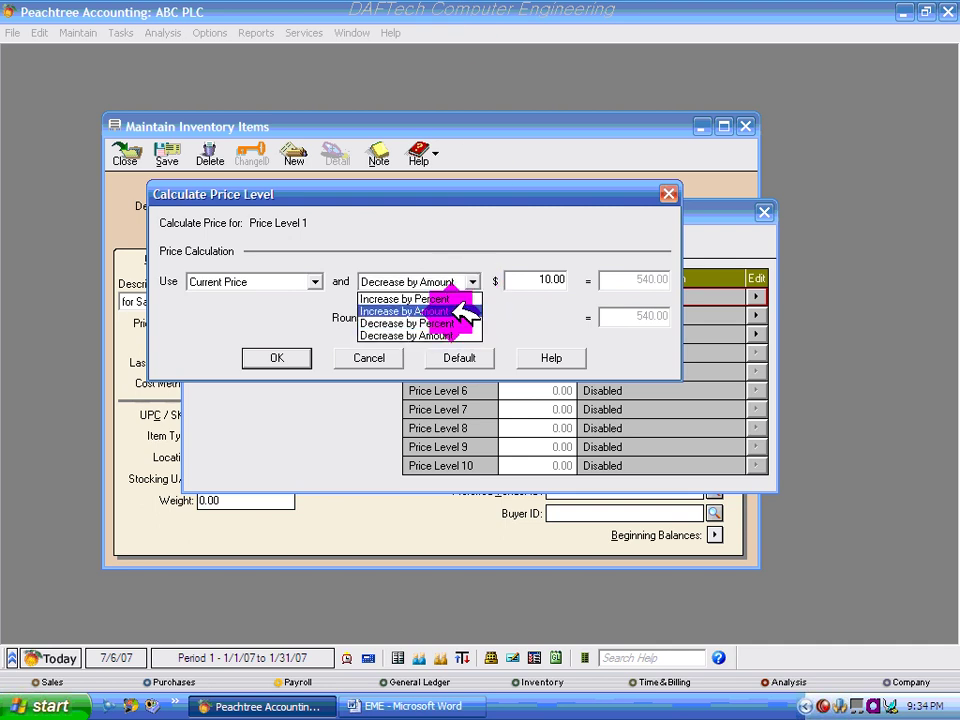
pyautogui.click(314, 283)
pyautogui.click(316, 281)
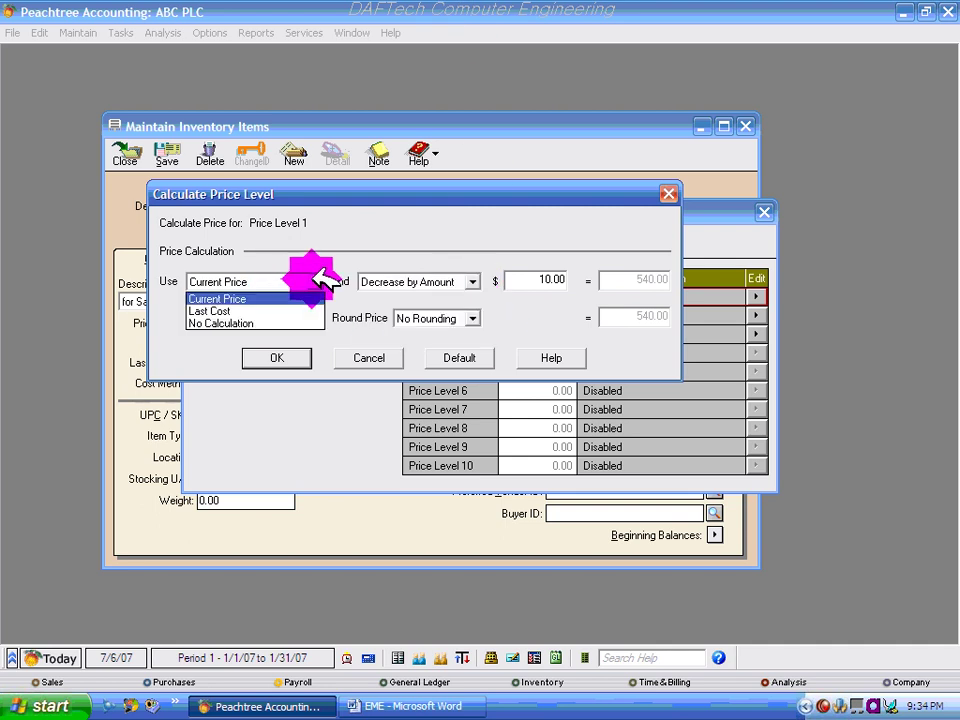
pyautogui.click(255, 323)
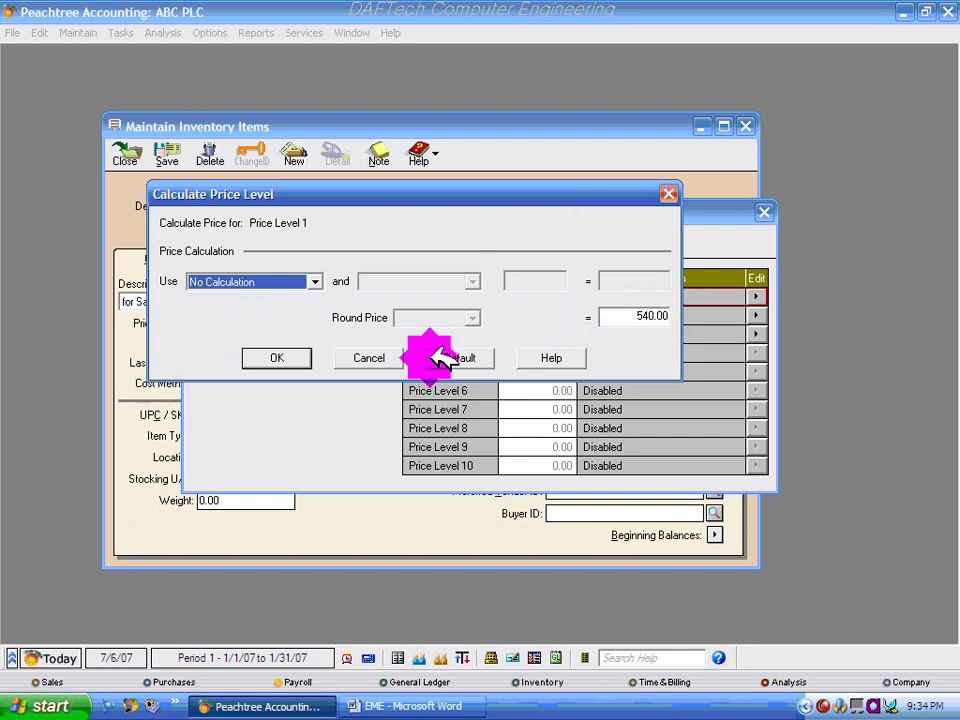
pyautogui.click(372, 355)
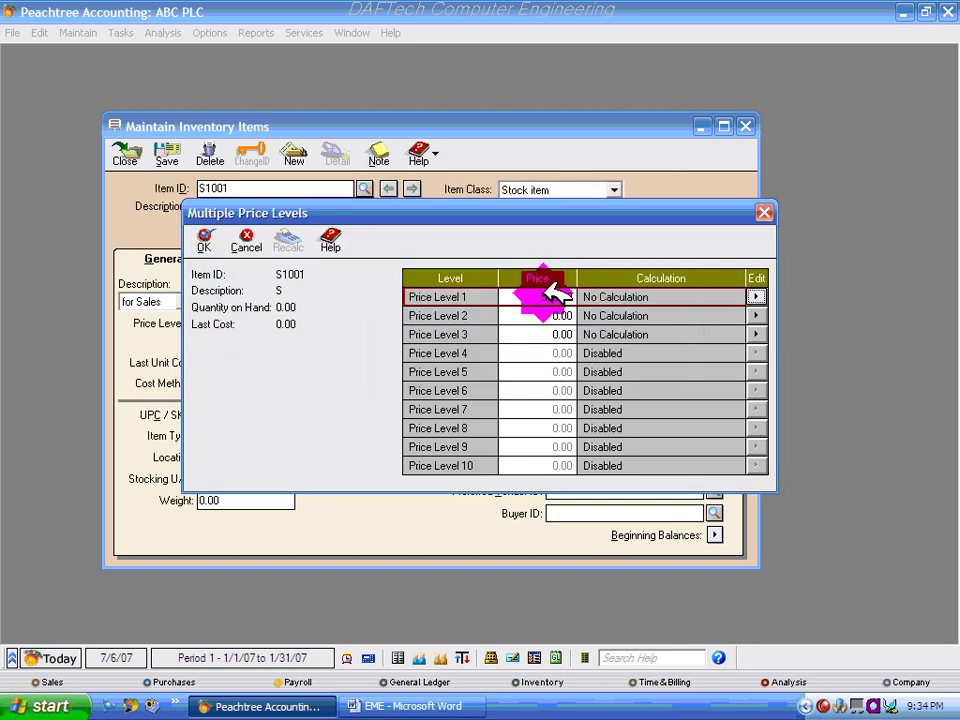
pyautogui.click(204, 240)
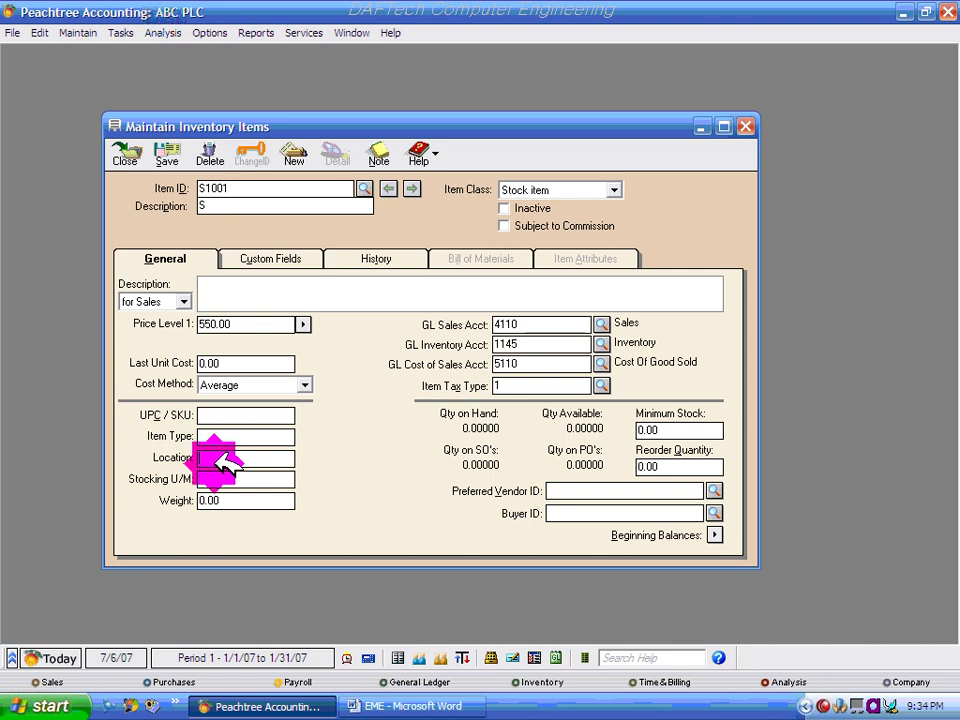
# - Consult the EME stock table in Word and set the Peachtree item's location to WH-1 and stocking unit to CARTOON
pyautogui.click(445, 706)
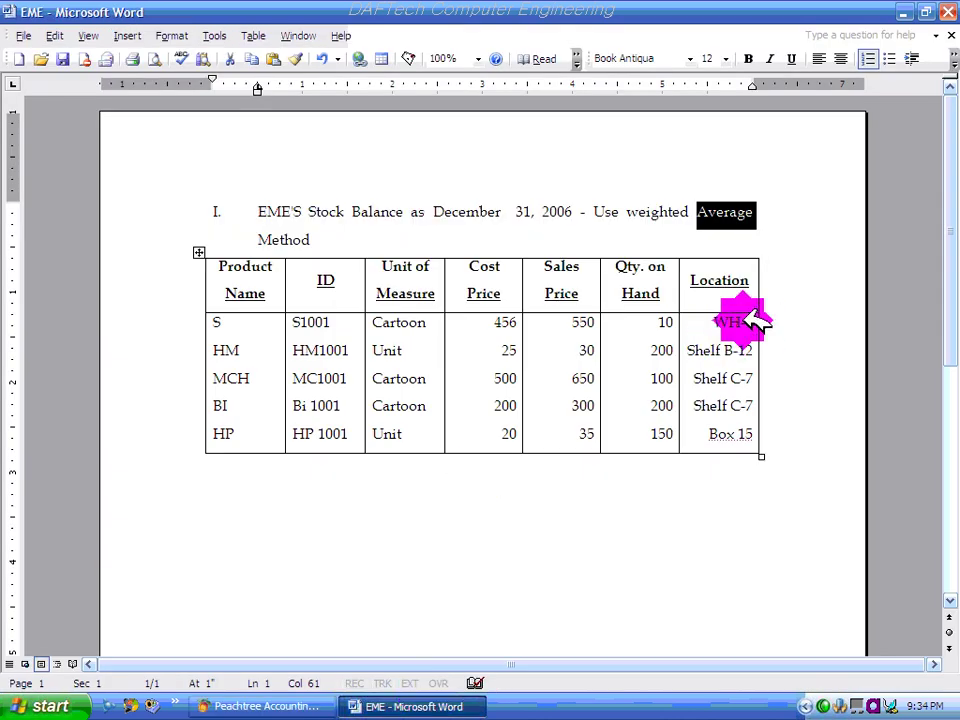
pyautogui.click(300, 706)
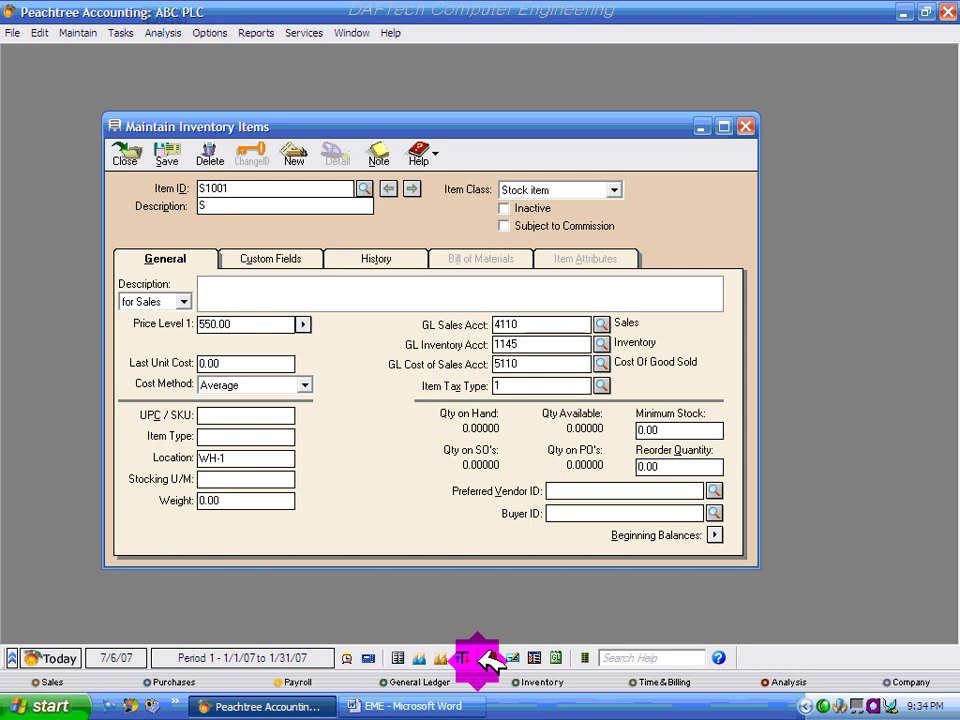
pyautogui.click(430, 704)
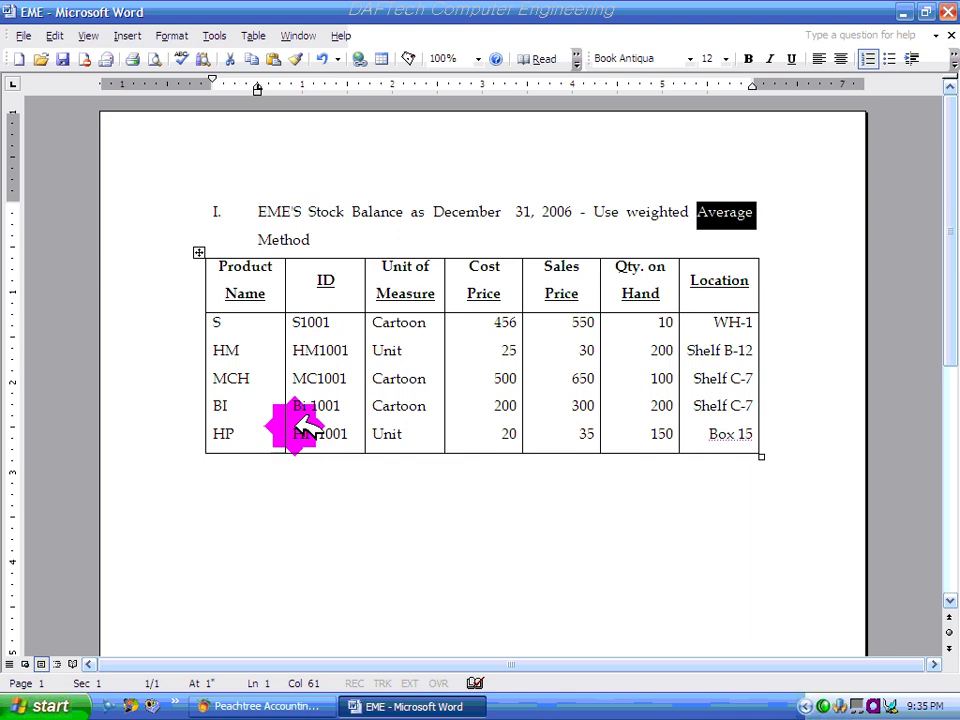
pyautogui.moveTo(395, 325); pyautogui.dragTo(395, 434)
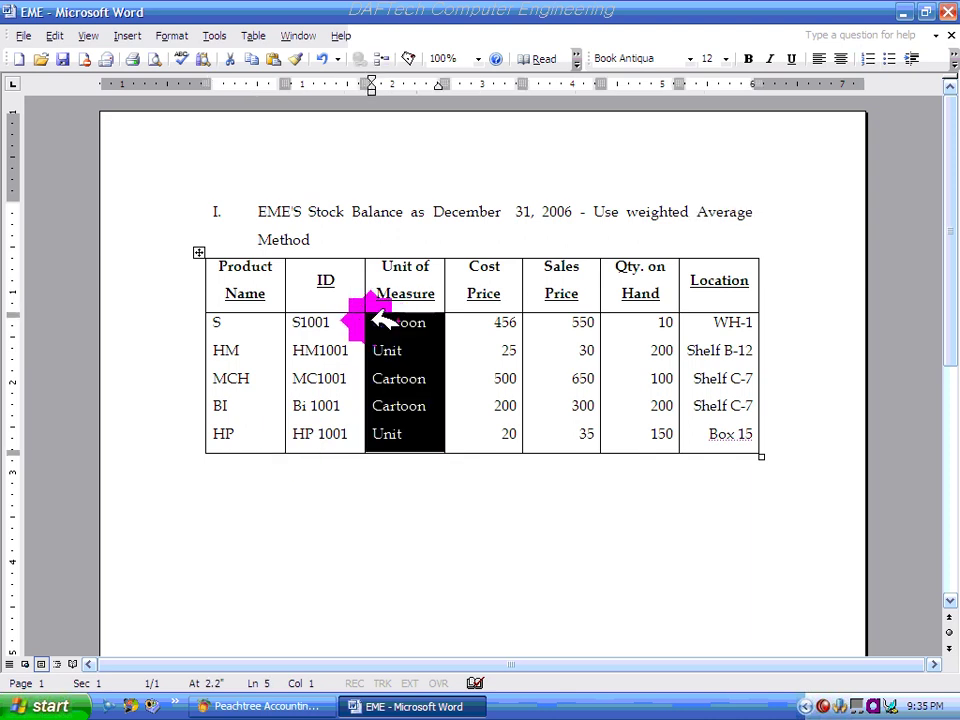
pyautogui.click(396, 315)
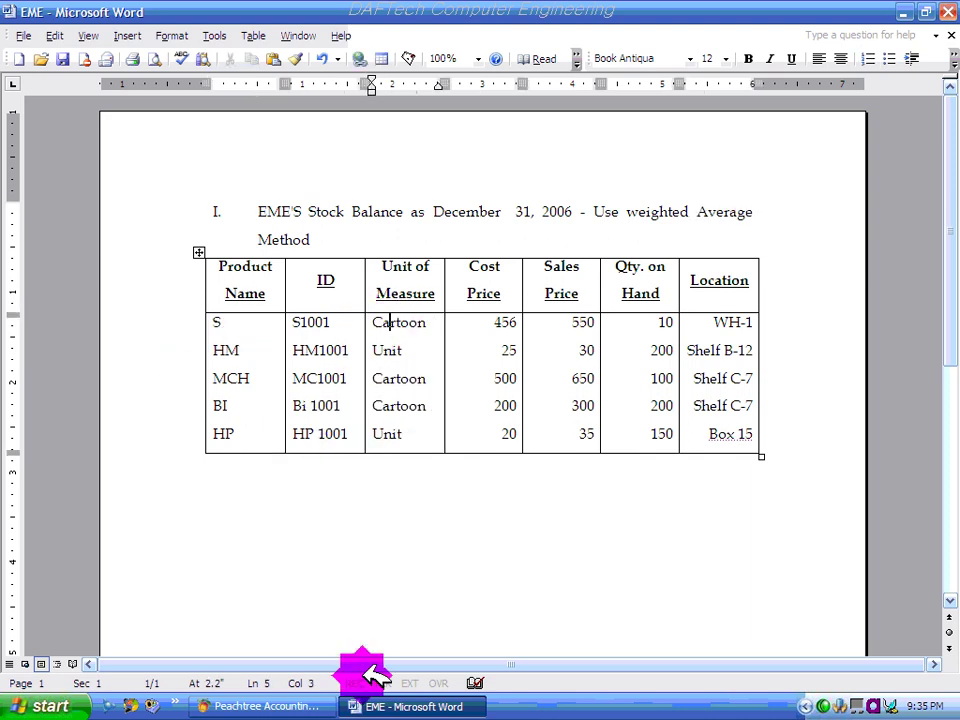
pyautogui.click(262, 705)
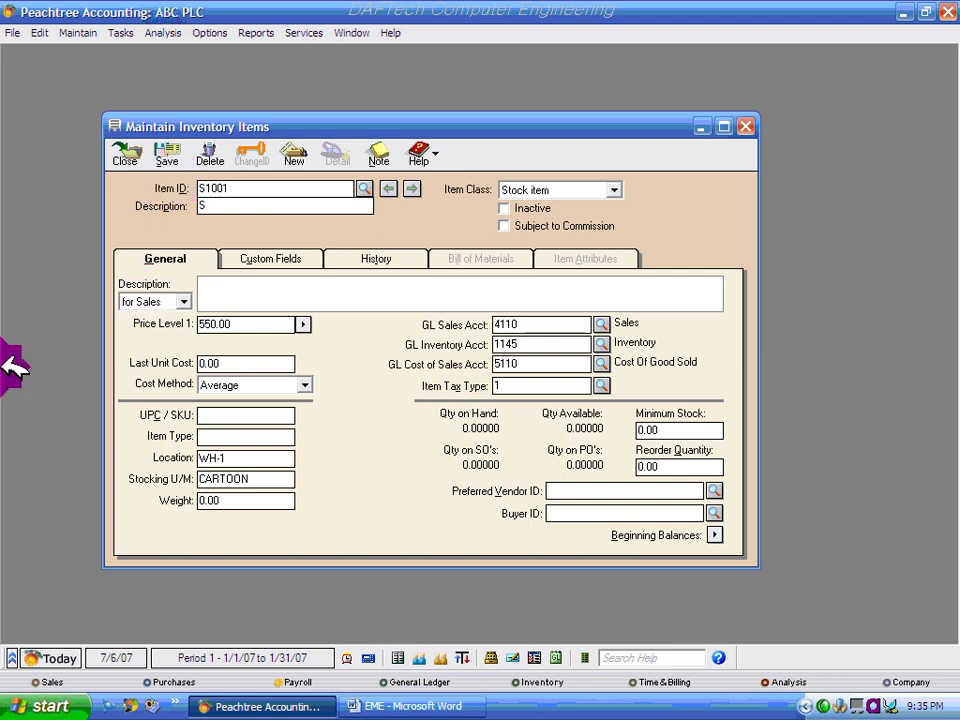
# - Save item S1001 and select it in its inventory beginning balances
pyautogui.click(170, 154)
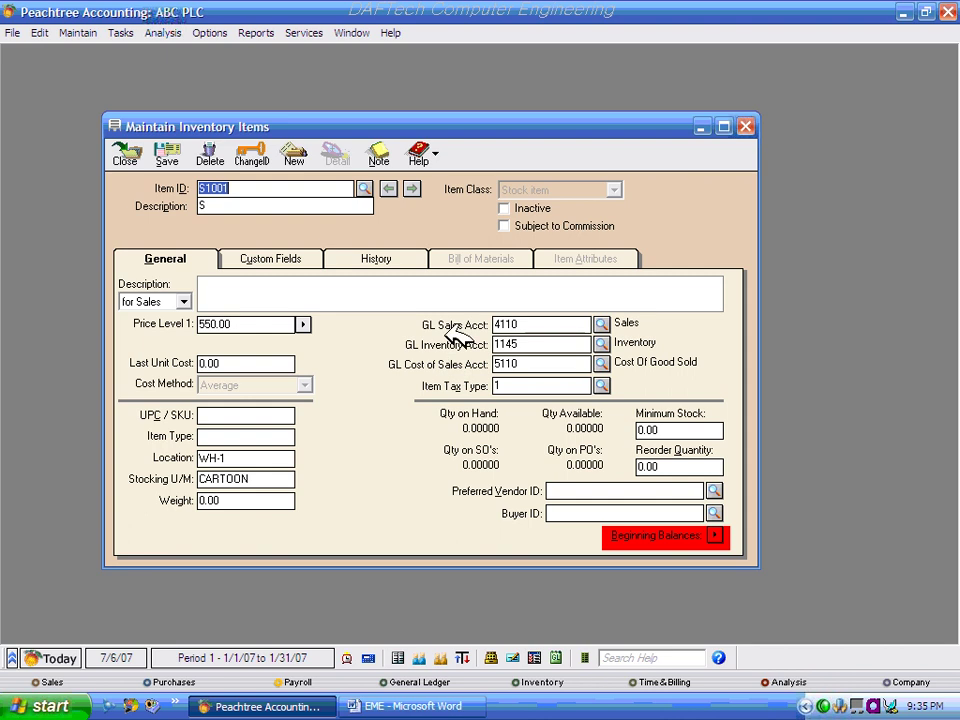
pyautogui.click(335, 288)
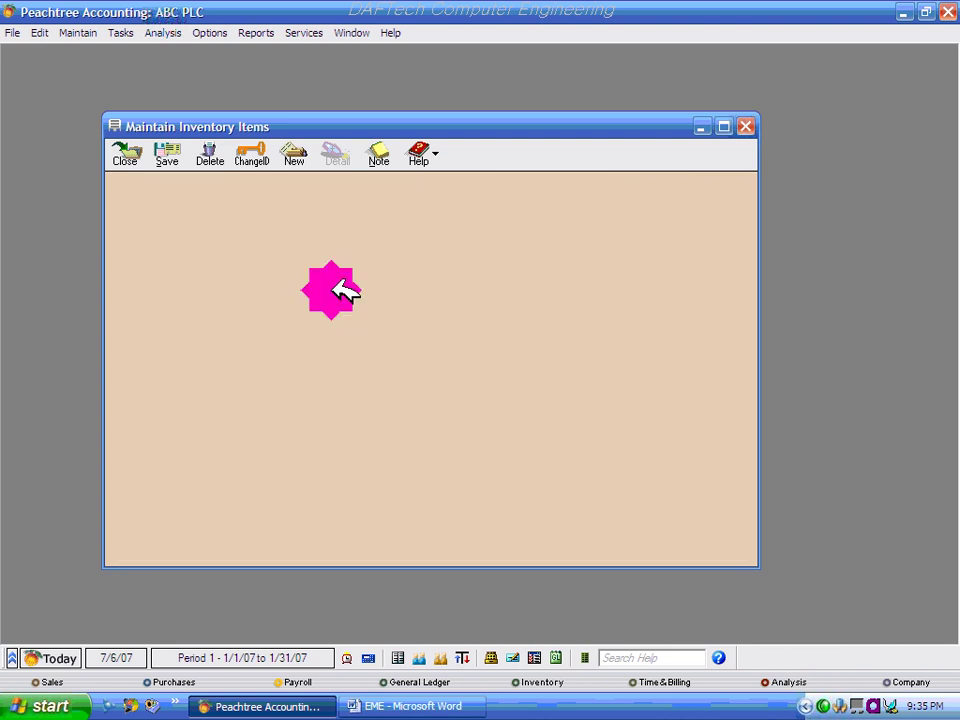
pyautogui.click(714, 534)
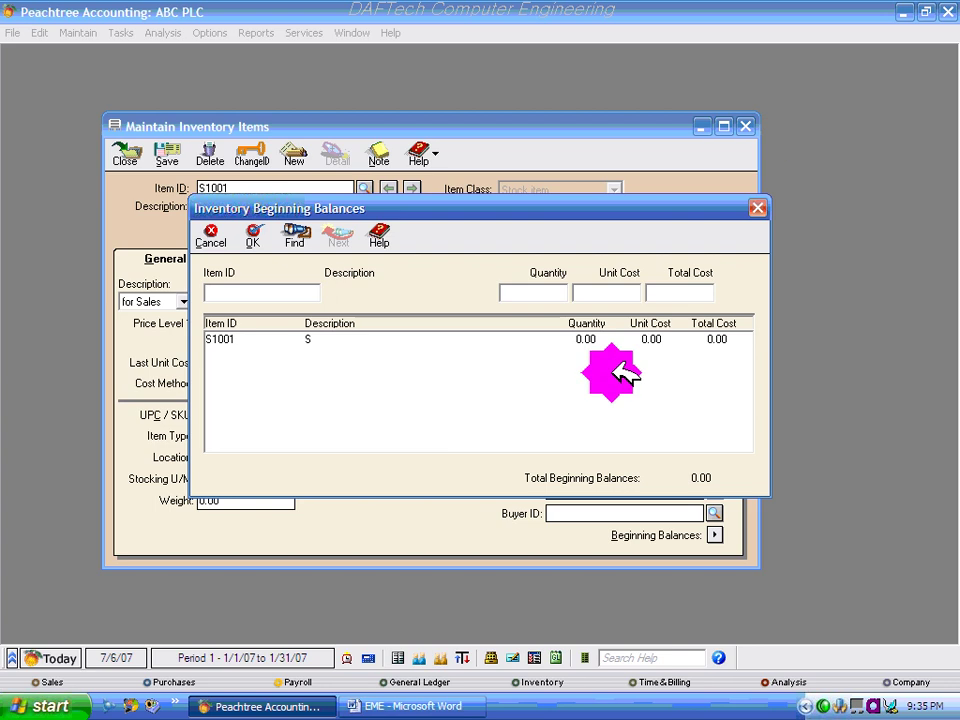
pyautogui.click(592, 341)
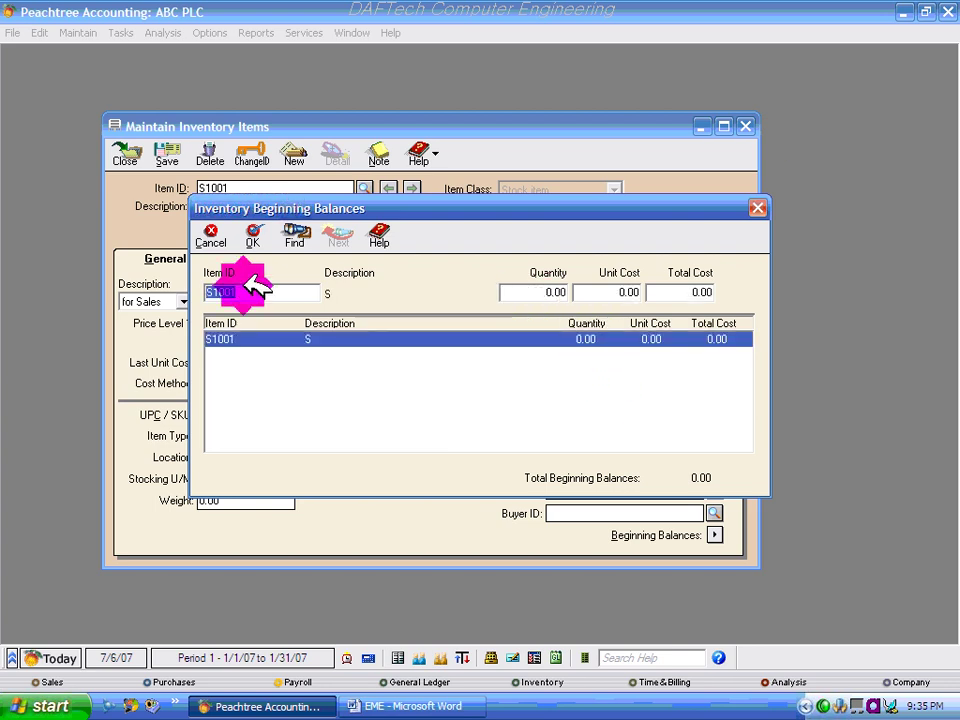
# - Enter a beginning quantity of 10 and a unit cost of 456 for S1001 from the Word stock table, and accept the balances
pyautogui.click(550, 291)
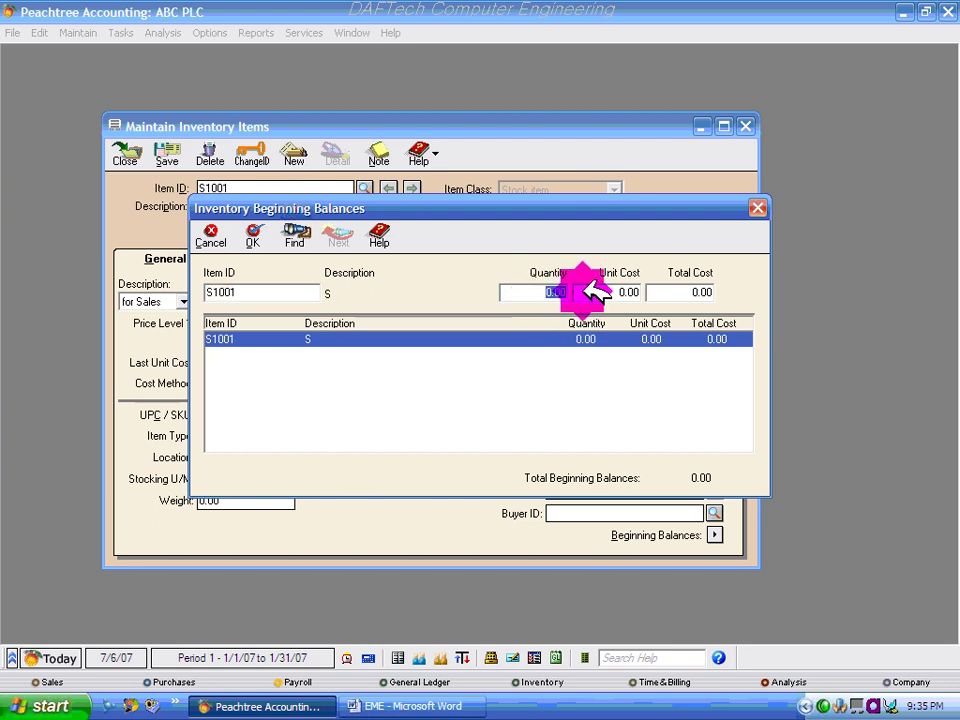
pyautogui.click(400, 705)
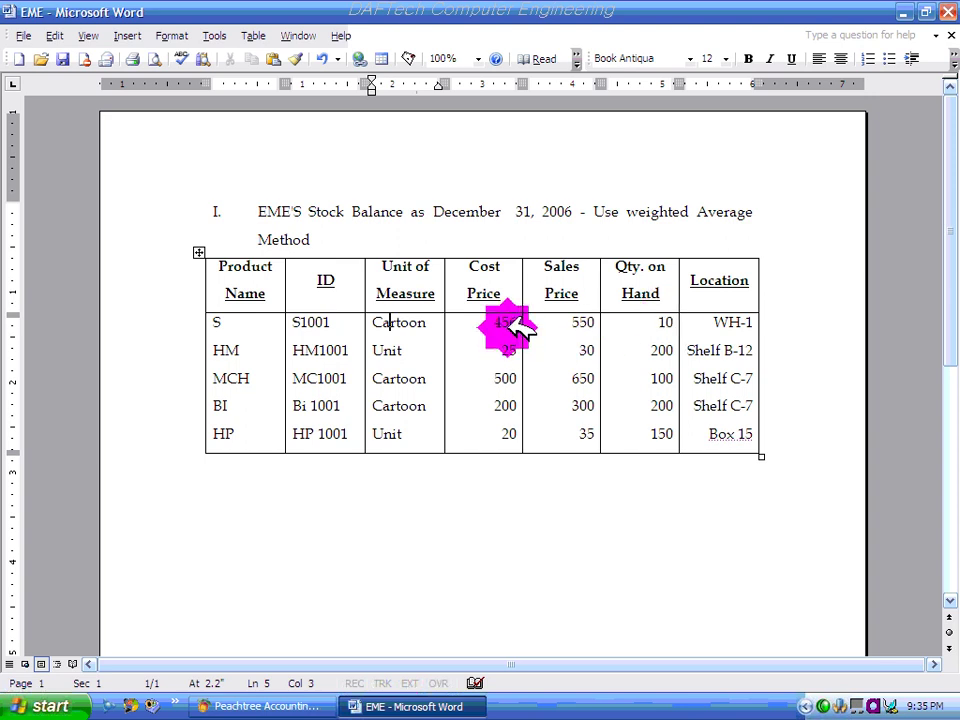
pyautogui.click(300, 706)
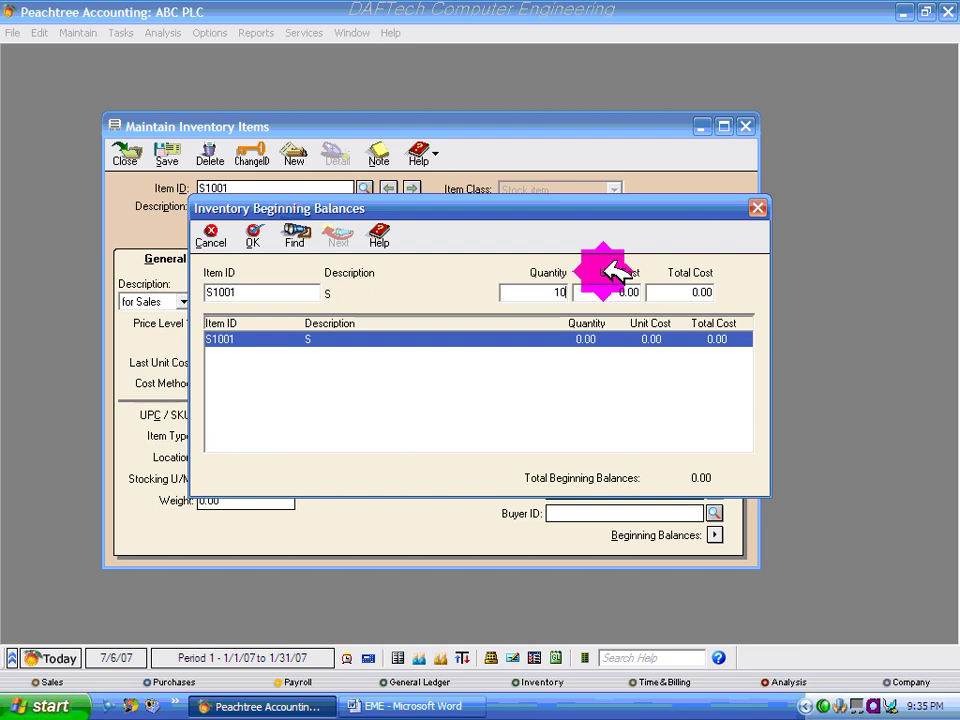
pyautogui.press('Tab')
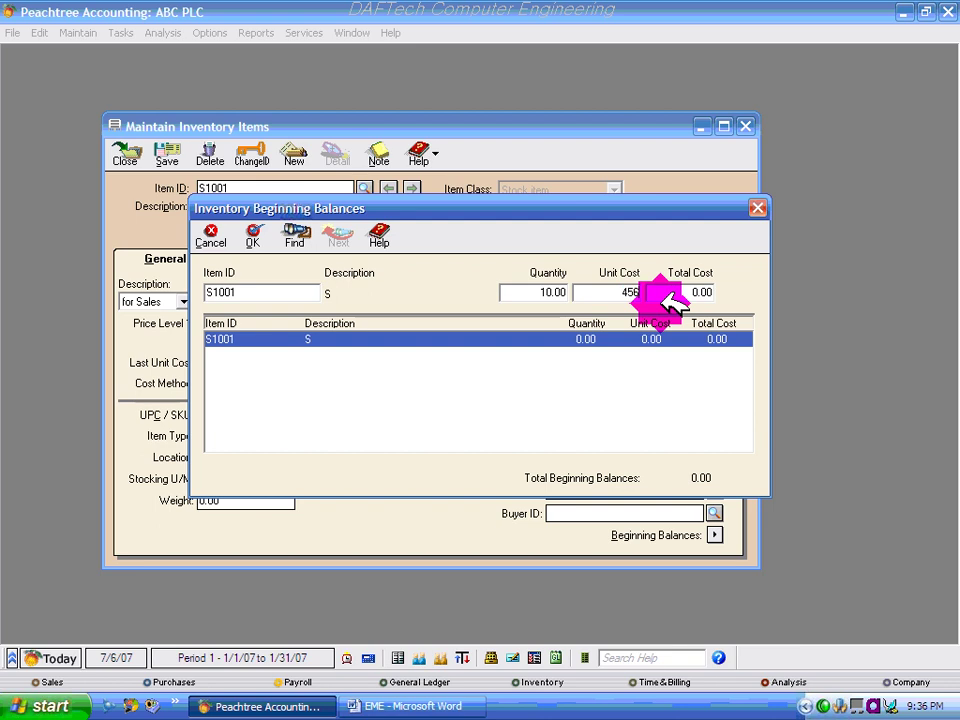
pyautogui.press('Tab')
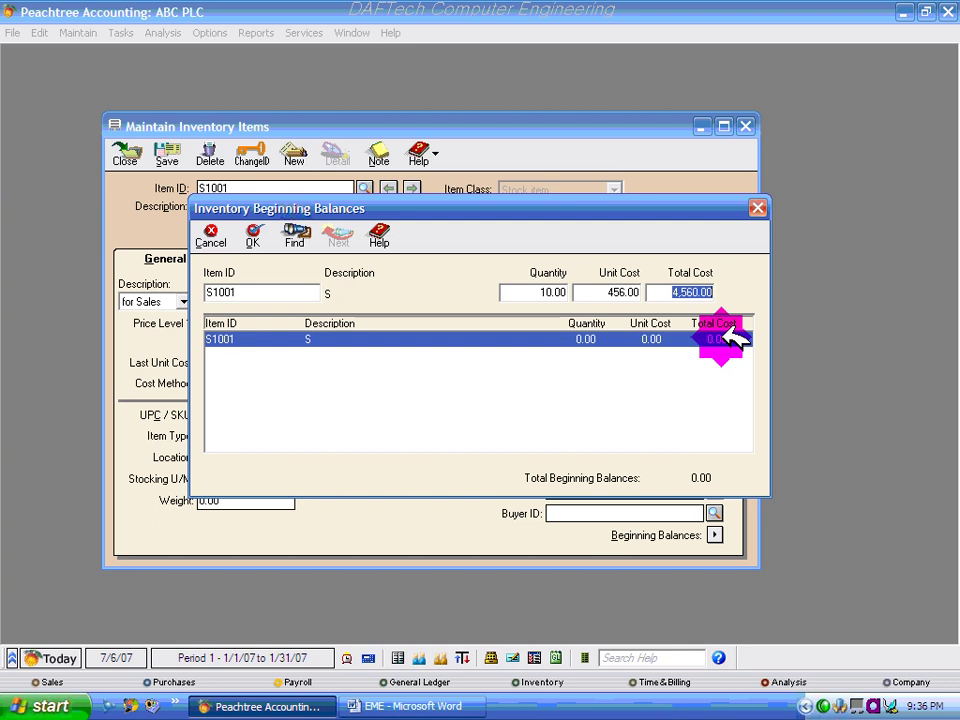
pyautogui.click(253, 236)
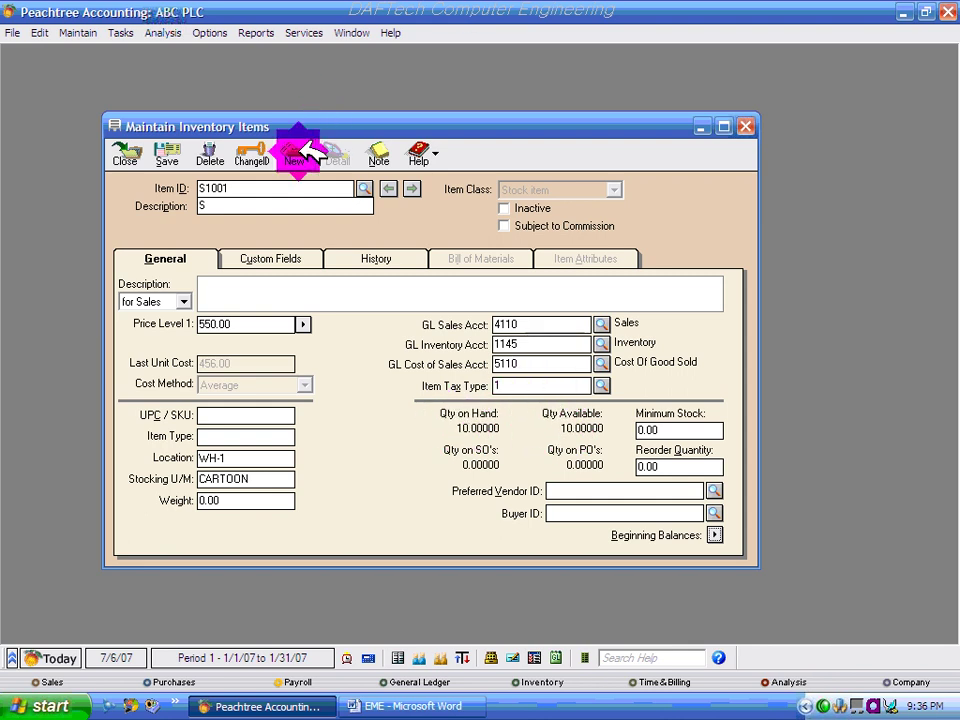
# - Start a new inventory item with the ID HM1001, taken from the stock table in Word
pyautogui.click(296, 153)
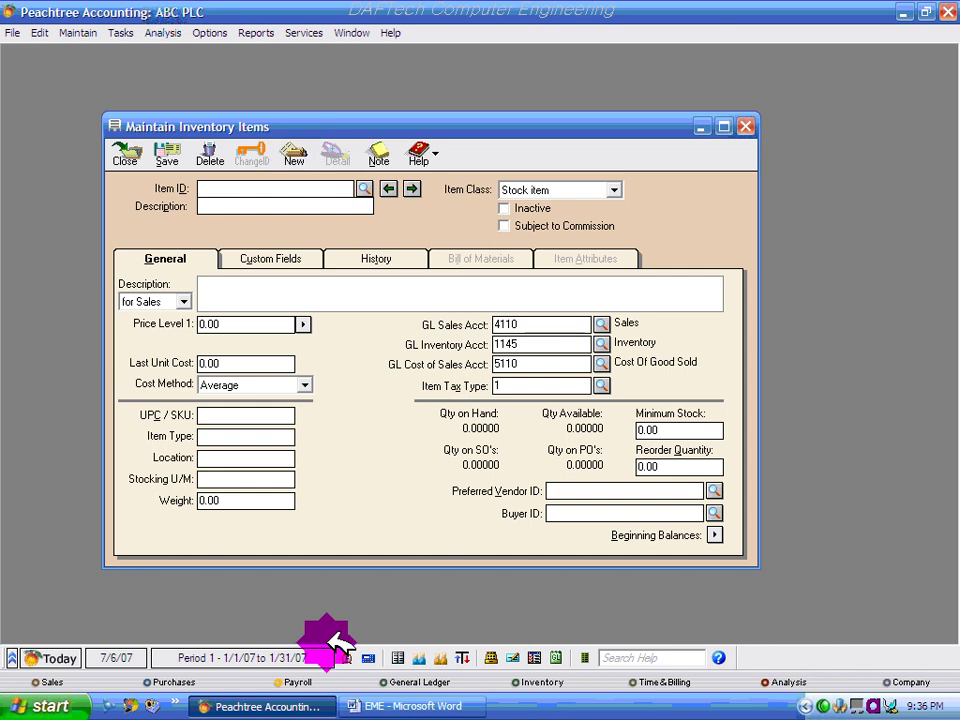
pyautogui.click(388, 705)
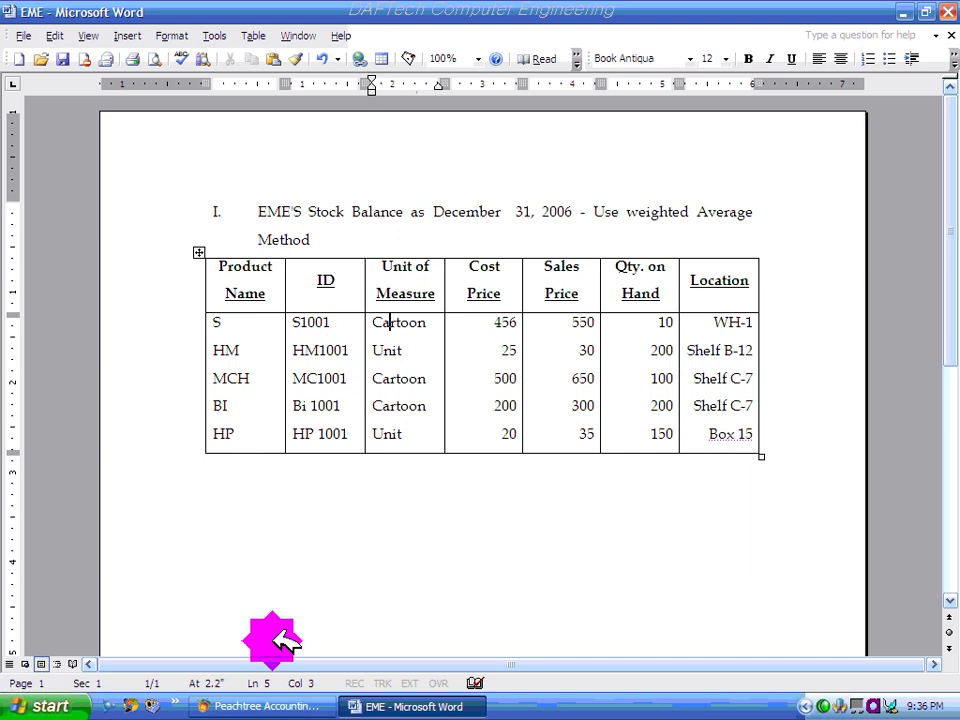
pyautogui.click(266, 706)
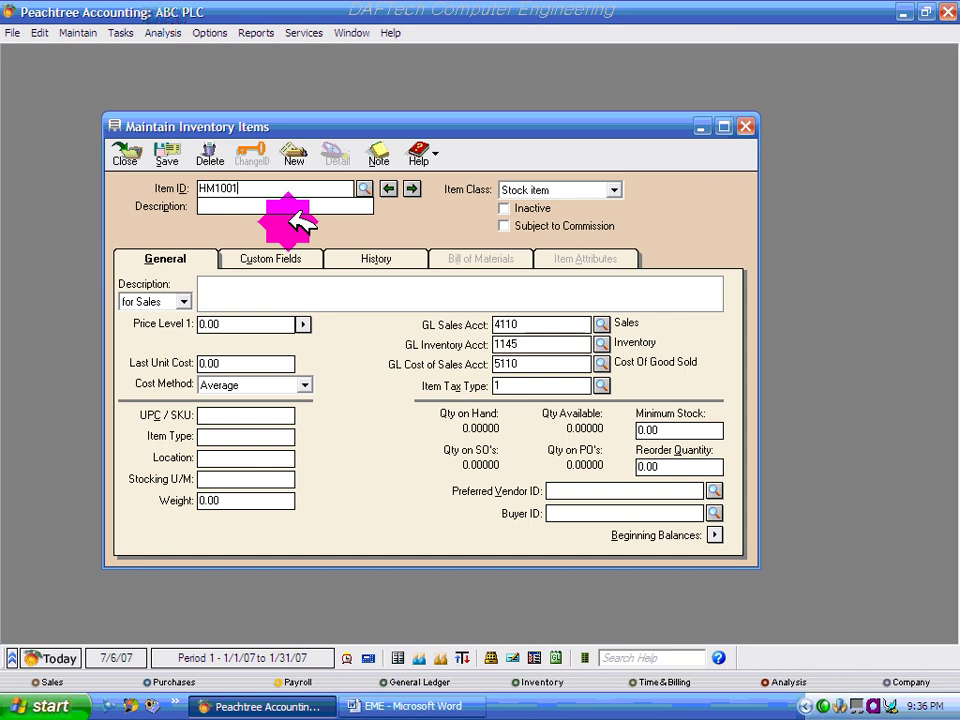
# - Set the Price Level 1 of item HM1001 to 30, the sales price in the Word stock table
pyautogui.click(212, 324)
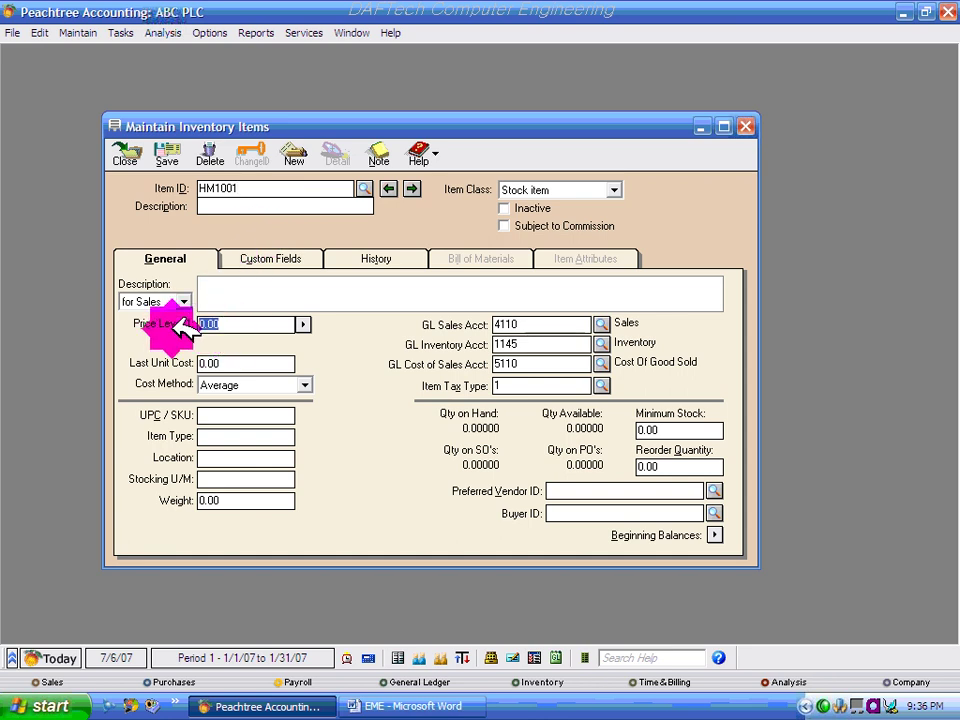
pyautogui.click(410, 704)
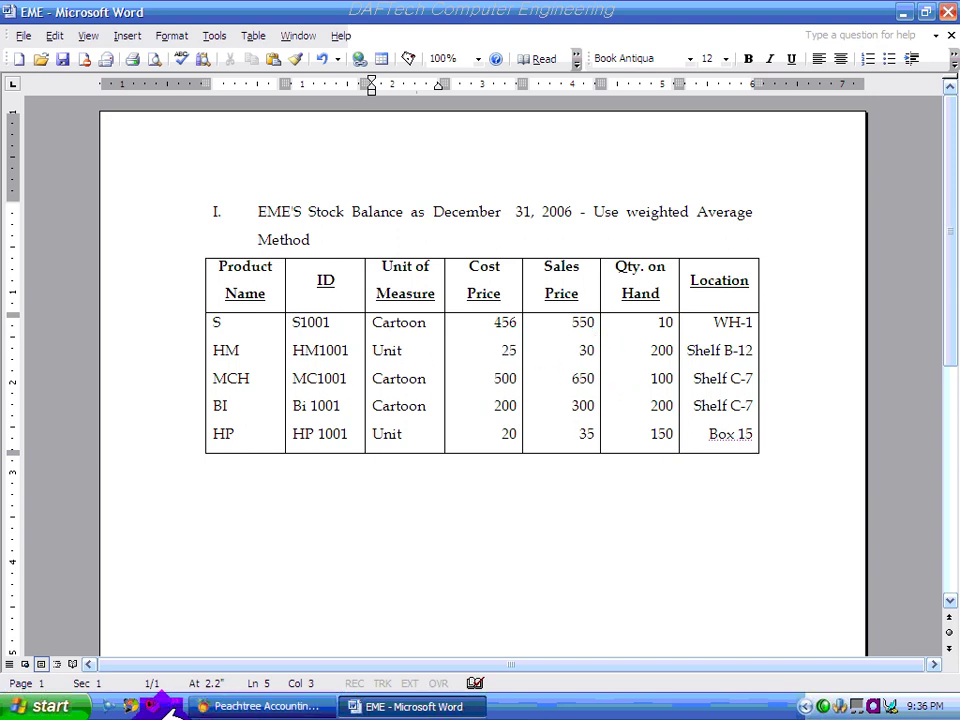
pyautogui.click(235, 703)
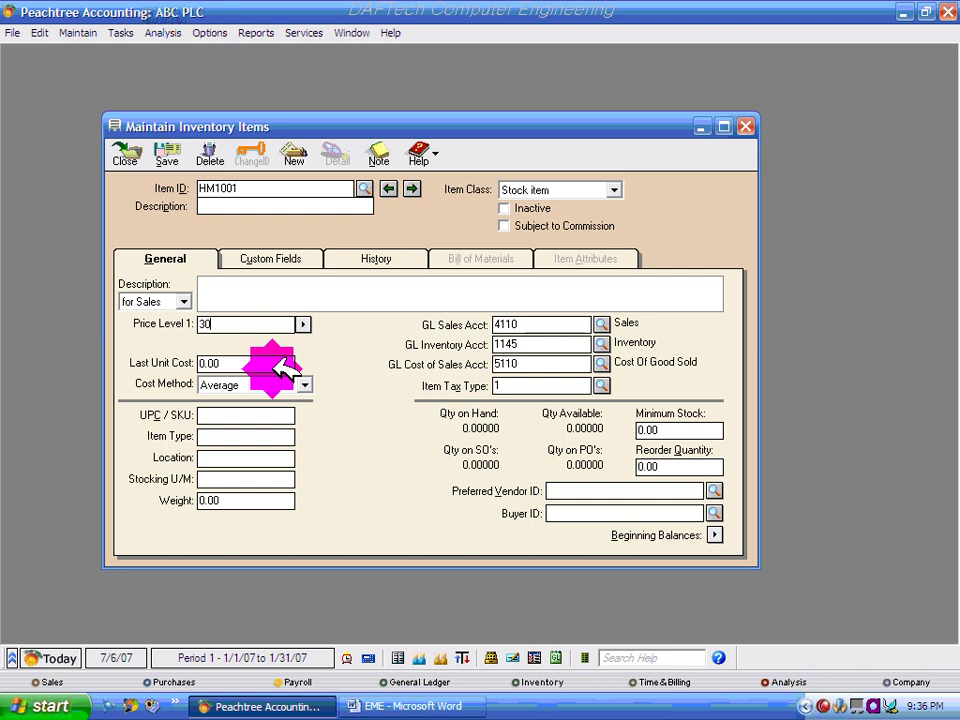
# - Set HM1001's location to SHELF-B12, its stocking unit to UNIT and its description to HM from the Word stock table, and save the item
pyautogui.click(226, 459)
pyautogui.click(418, 705)
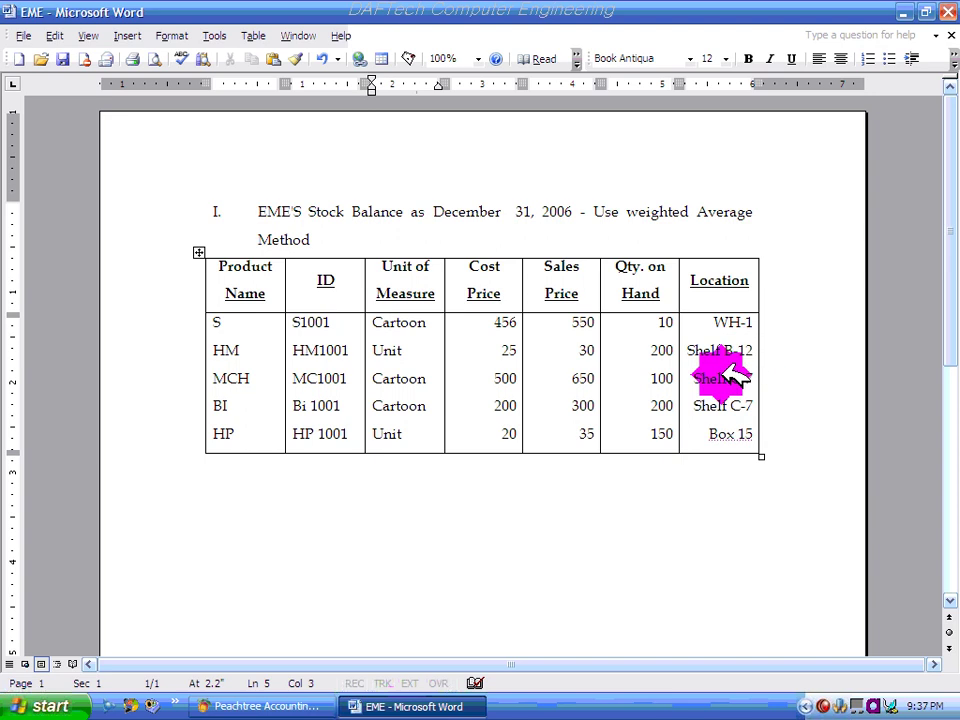
pyautogui.click(263, 706)
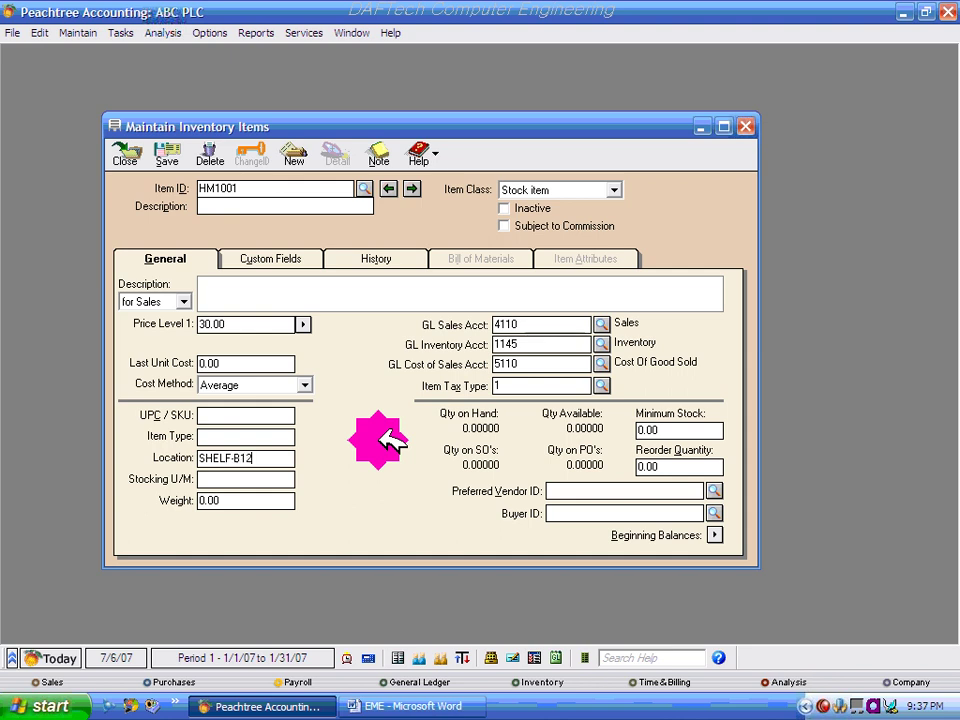
pyautogui.click(226, 479)
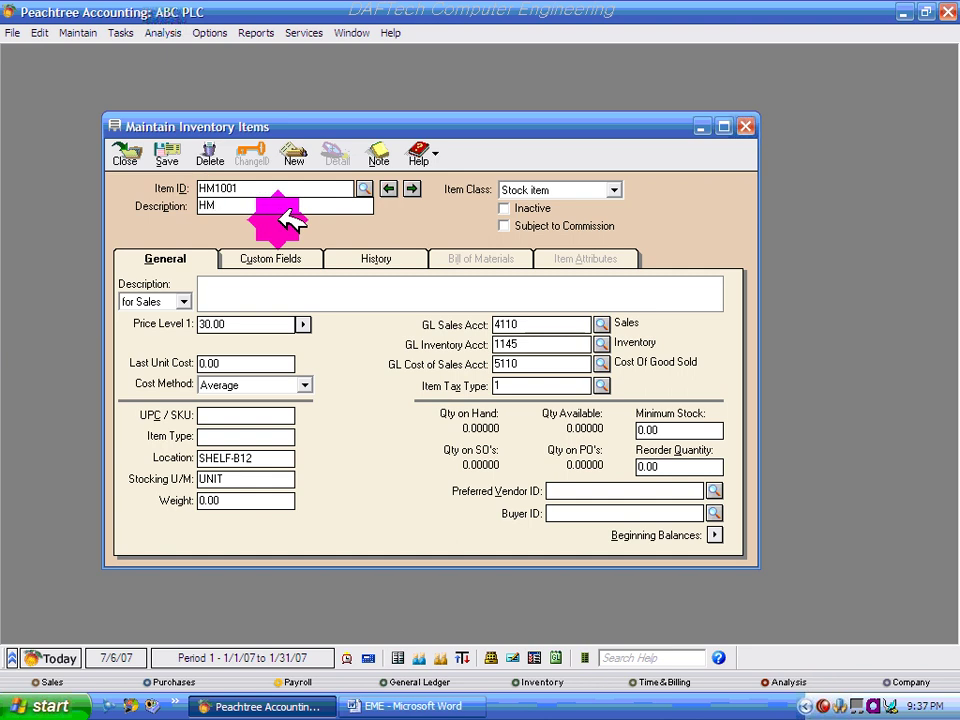
pyautogui.click(164, 152)
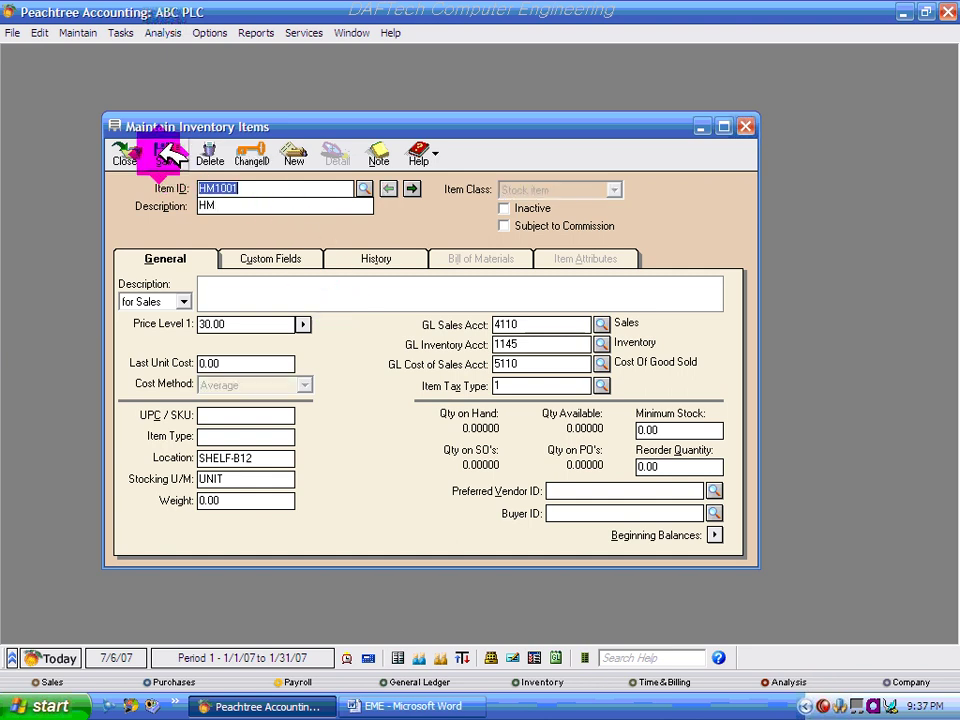
# - Enter a beginning quantity of 200 and a unit cost of 25 for HM1001 from the Word stock table, accept the balances and start a new item
pyautogui.click(714, 535)
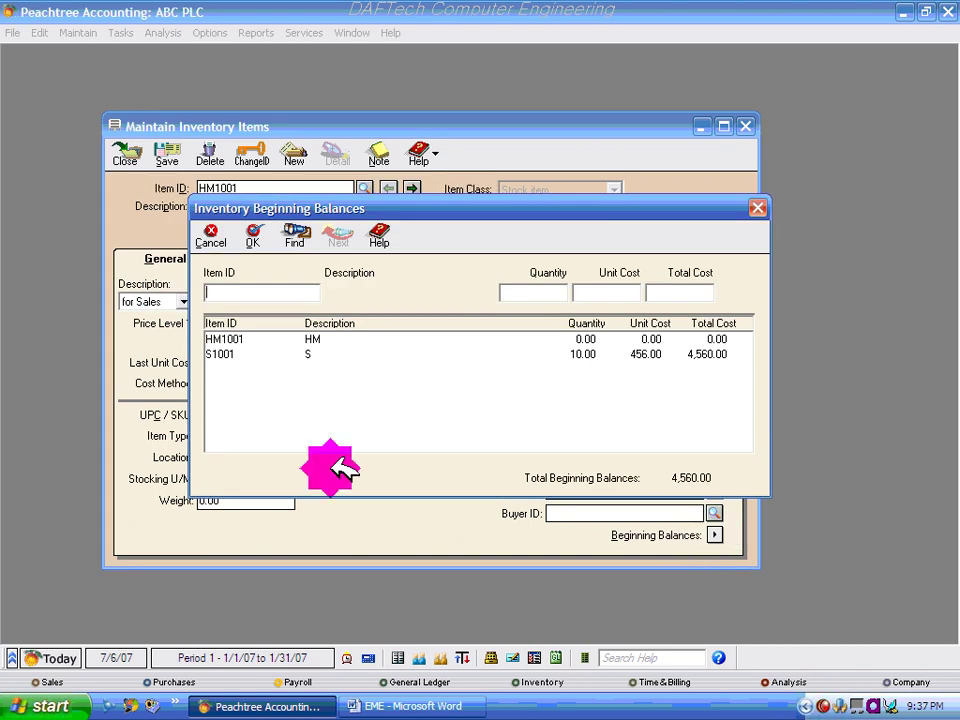
pyautogui.click(588, 339)
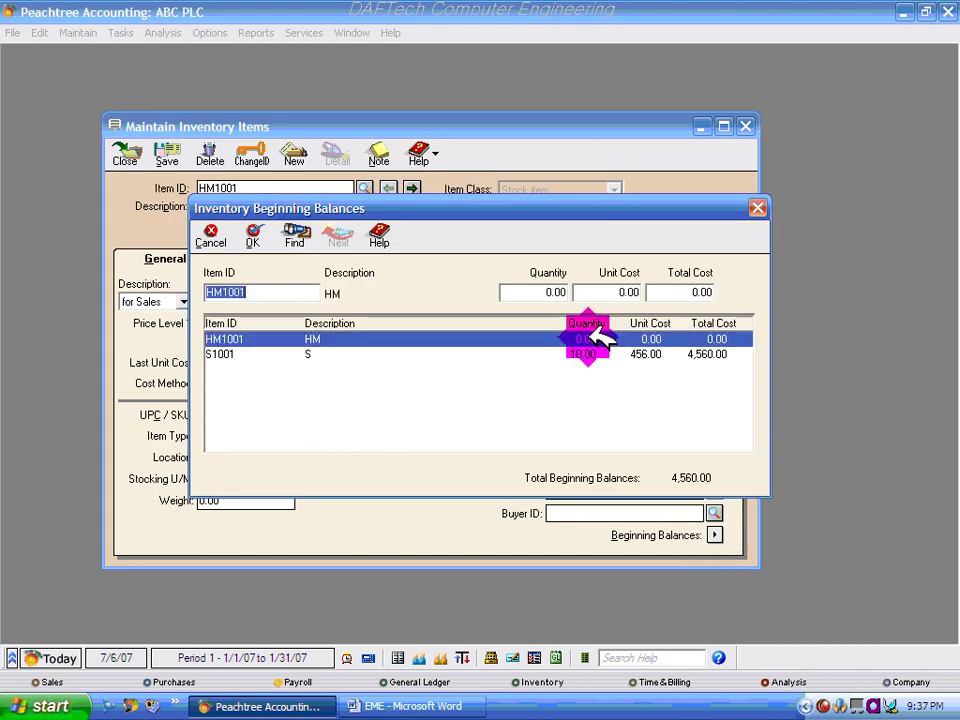
pyautogui.click(441, 703)
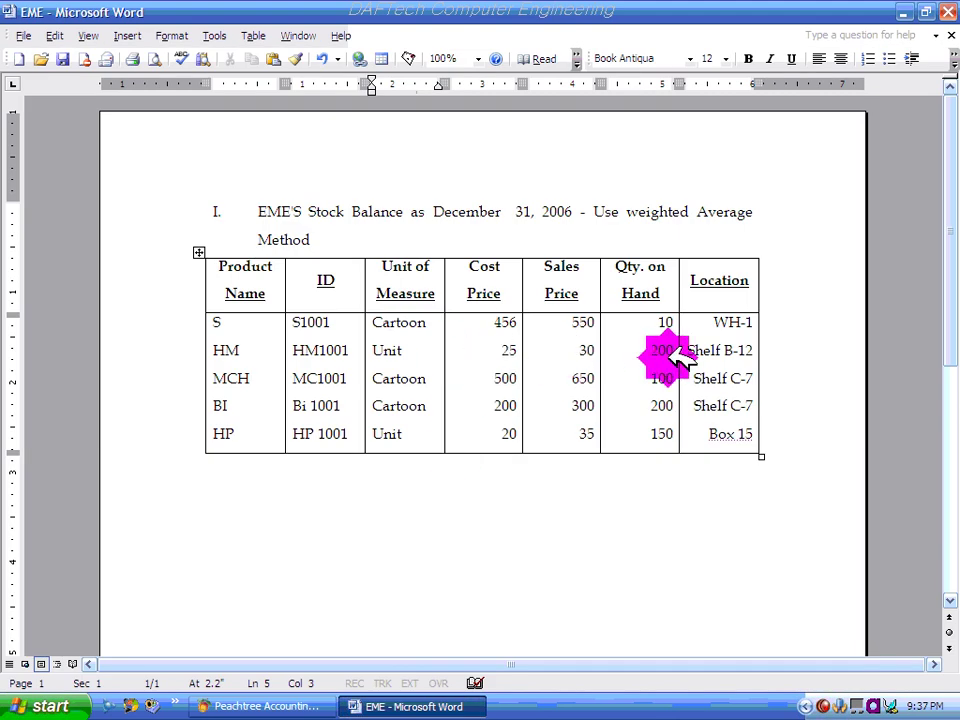
pyautogui.click(330, 706)
pyautogui.click(548, 291)
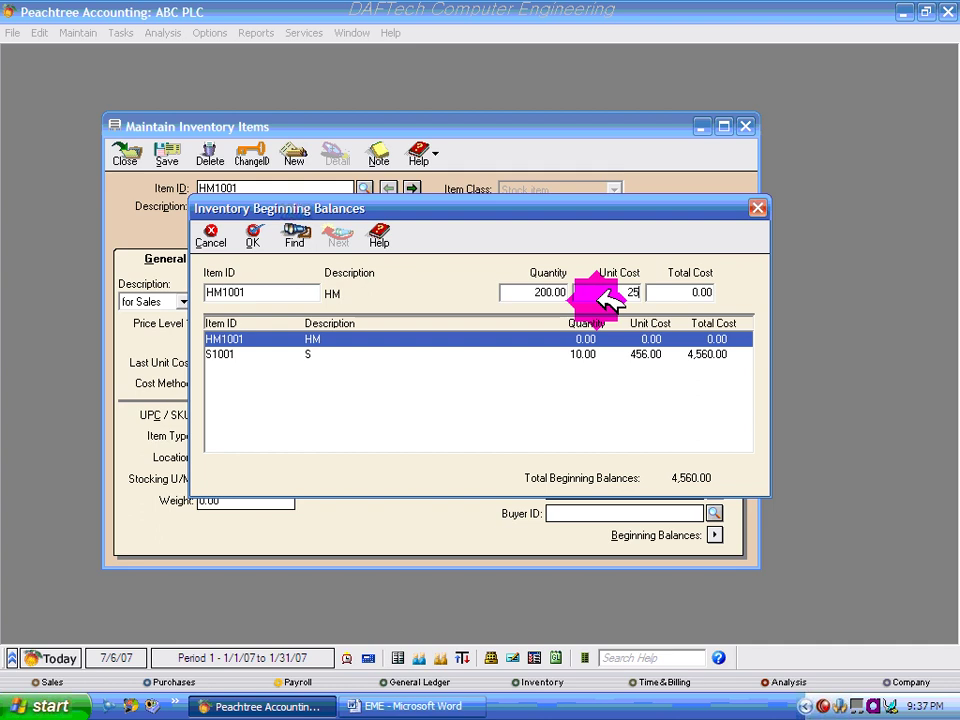
pyautogui.click(690, 294)
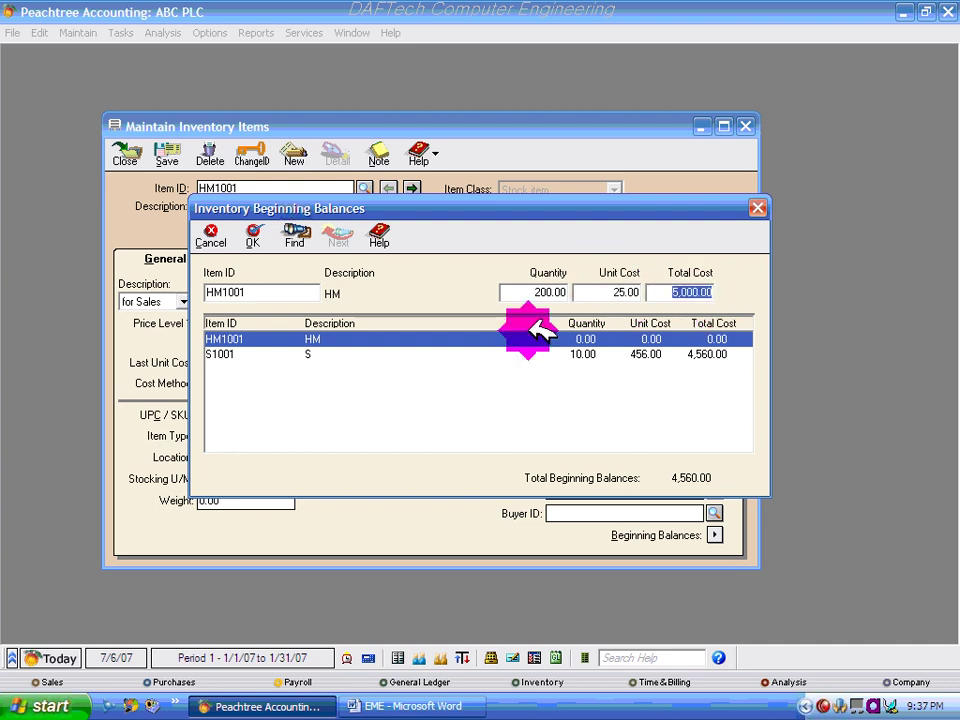
pyautogui.click(252, 236)
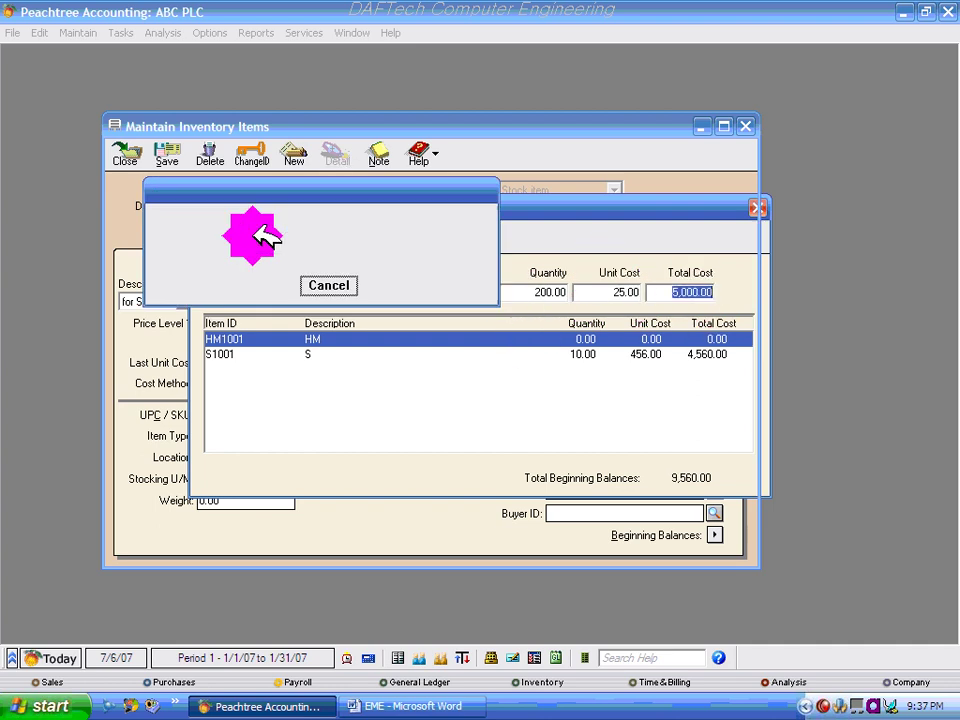
pyautogui.click(298, 155)
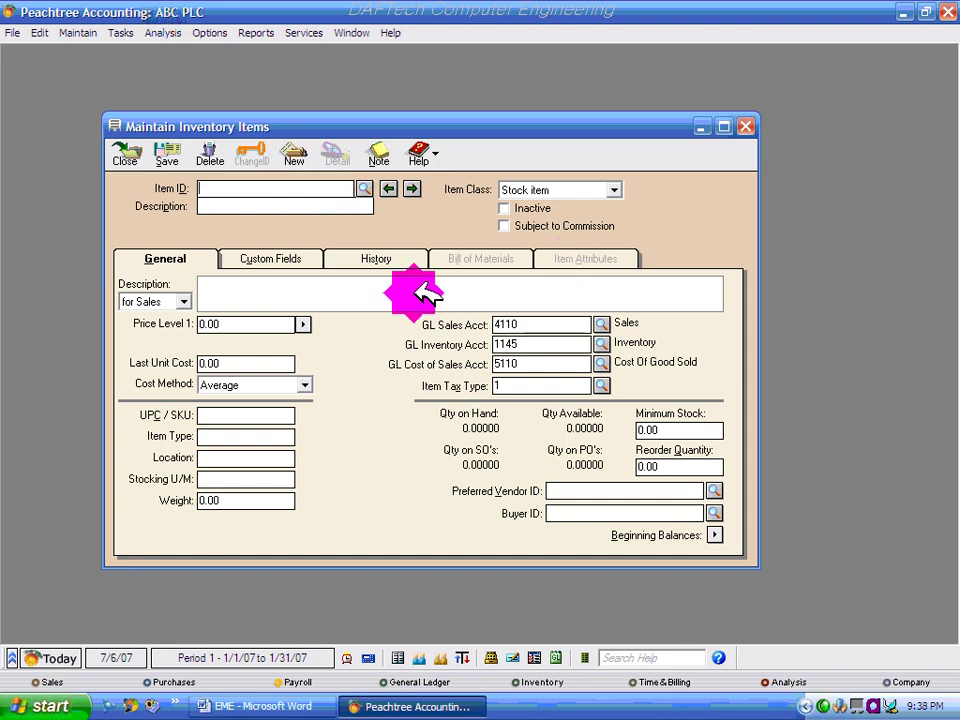
# - Check the list of existing inventory items, and review the inventory beginning balances of all items and their total
pyautogui.click(366, 189)
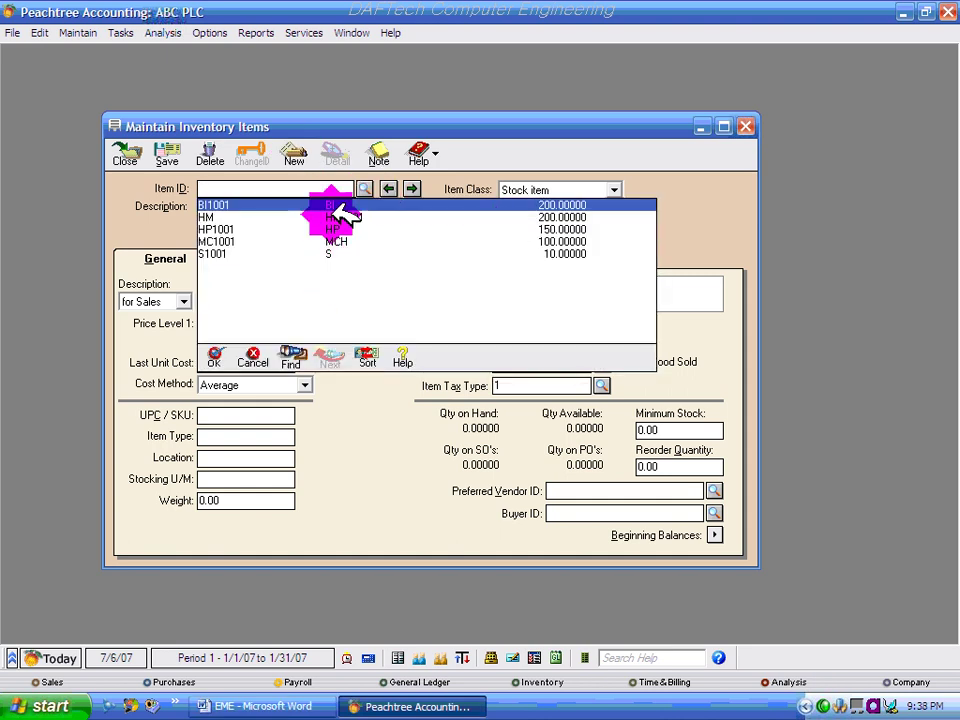
pyautogui.click(367, 189)
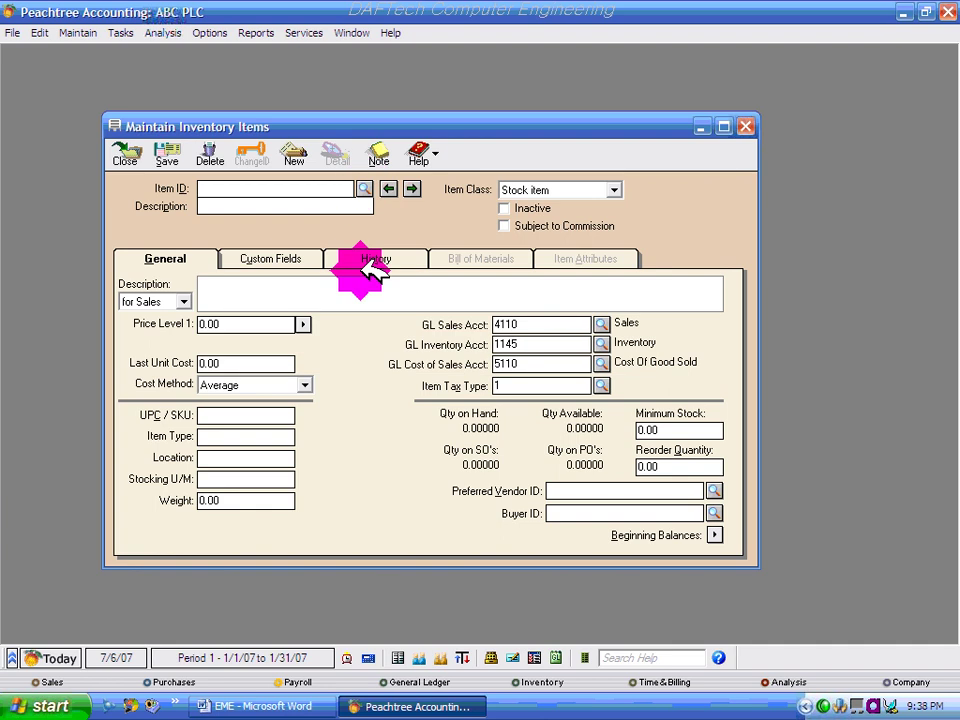
pyautogui.click(716, 538)
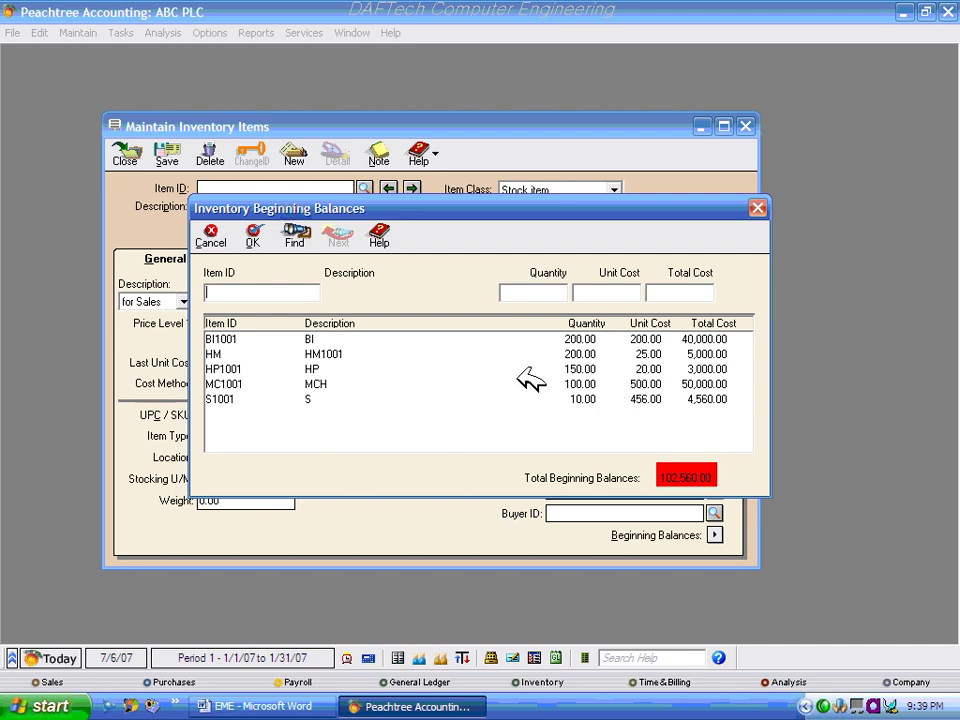
pyautogui.click(676, 232)
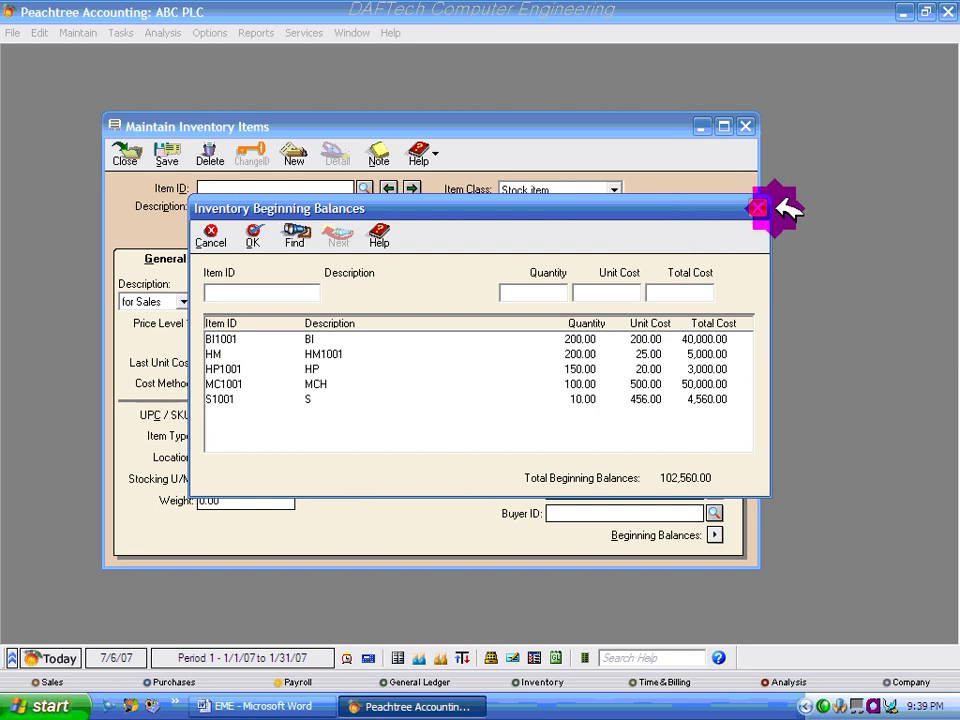
pyautogui.click(760, 206)
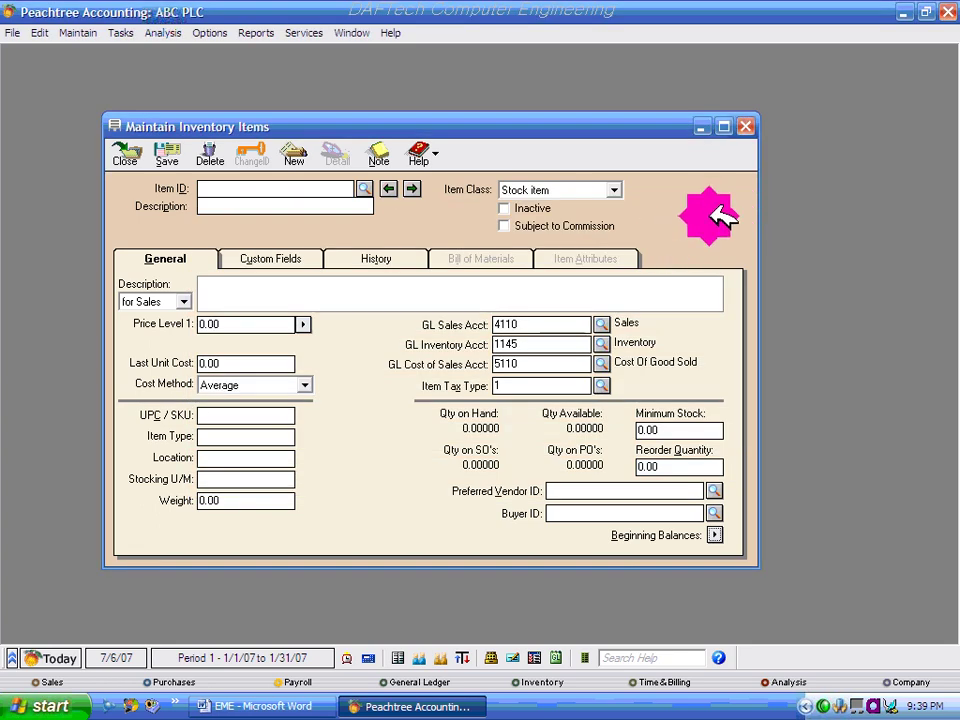